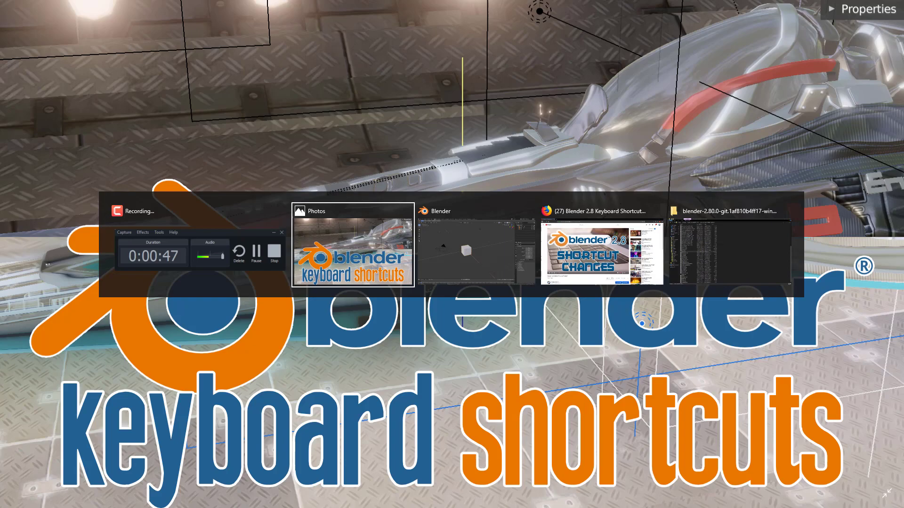
pyautogui.hotkey('alt', 'Tab')
pyautogui.hotkey('alt', 'Tab')
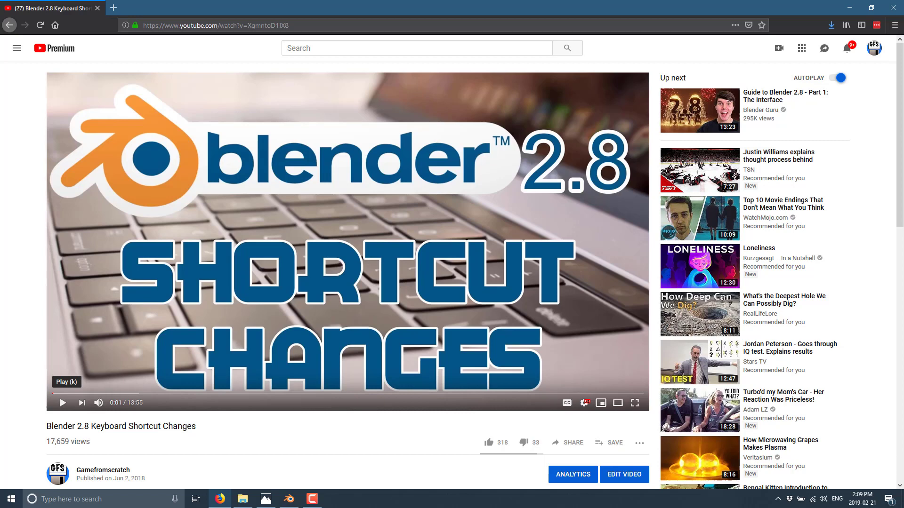
# - Show the Blender 2.8 Keyboard Shortcut Changes video in Firefox, then return to Blender
pyautogui.hotkey('alt', 'Tab')
pyautogui.hotkey('alt', 'Tab')
pyautogui.hotkey('alt', 'Tab')
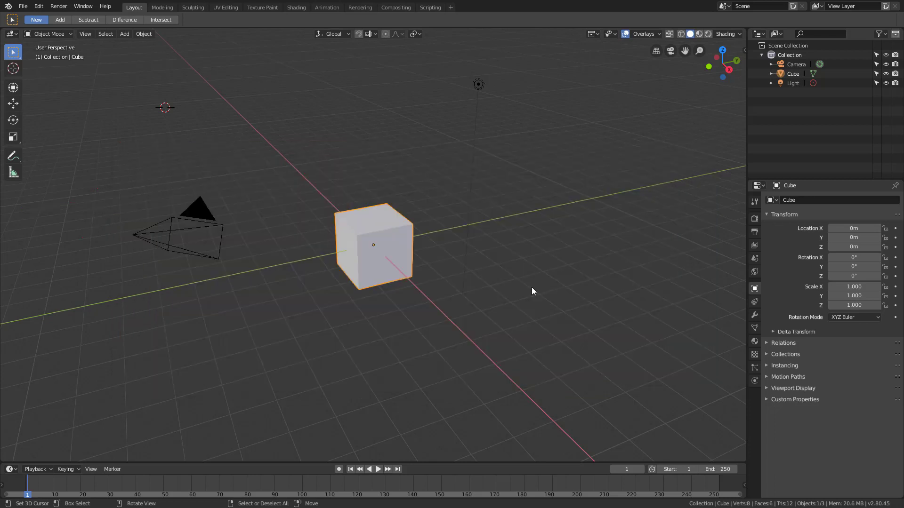
# - Toggle the cube into Edit Mode, back to Object Mode, and into Edit Mode again
pyautogui.press('Tab')
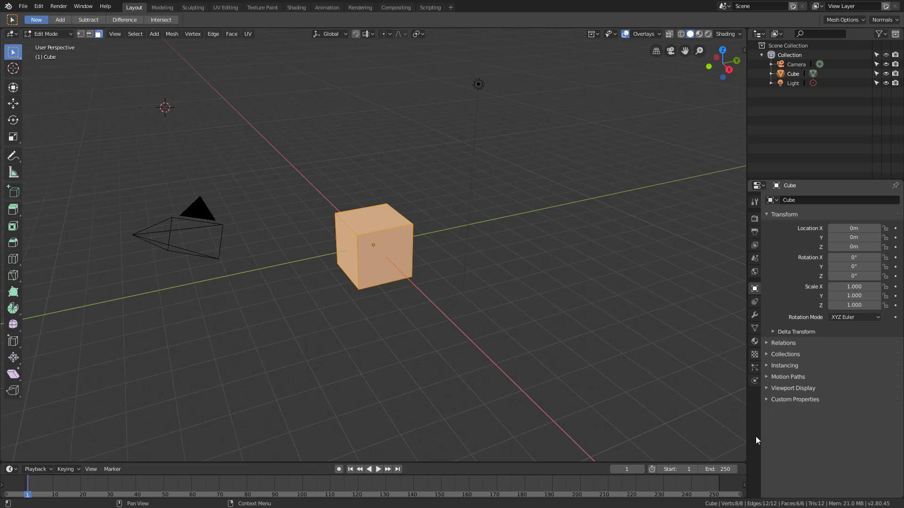
pyautogui.press('Tab')
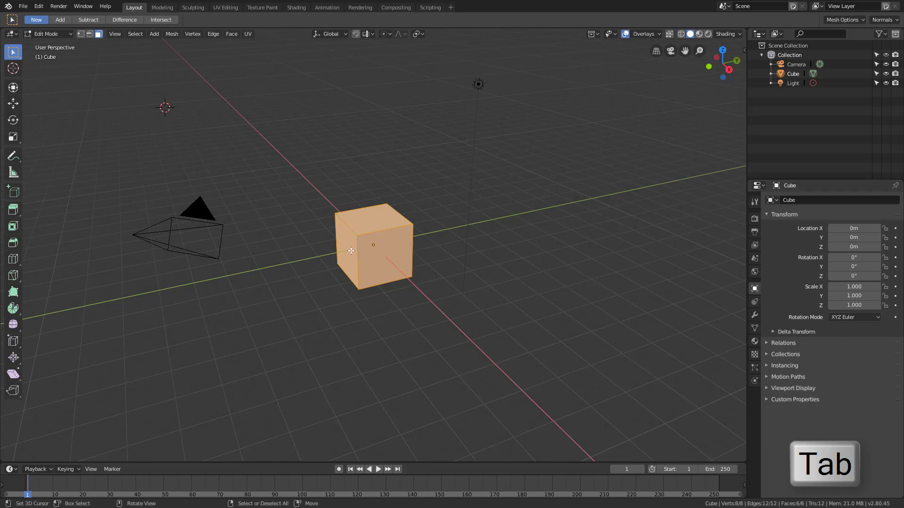
pyautogui.press('Tab')
pyautogui.press('Tab')
pyautogui.press('Tab')
pyautogui.press('Tab')
# - Cycle vertex, edge and face selection with header buttons and keys 1, 2, 3, ending on face
pyautogui.click(81, 35)
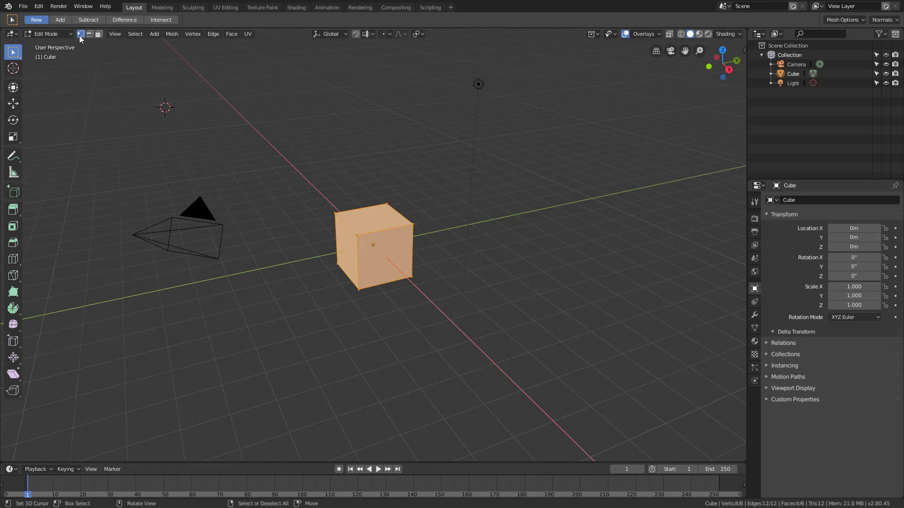
pyautogui.press('1')
pyautogui.press('2')
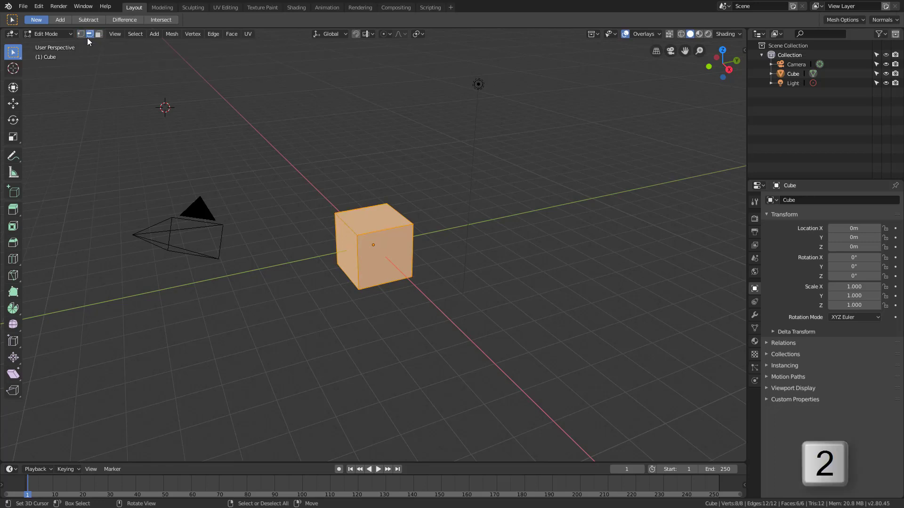
pyautogui.click(100, 34)
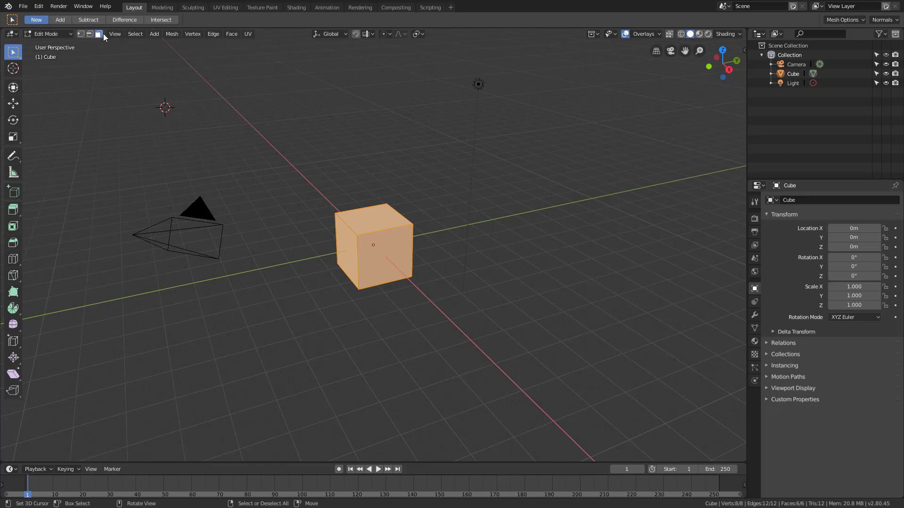
pyautogui.press('3')
# - Return to Object Mode, pick Sculpt Mode from the Ctrl+Tab mode pie, and orbit to a top view
pyautogui.press('Tab')
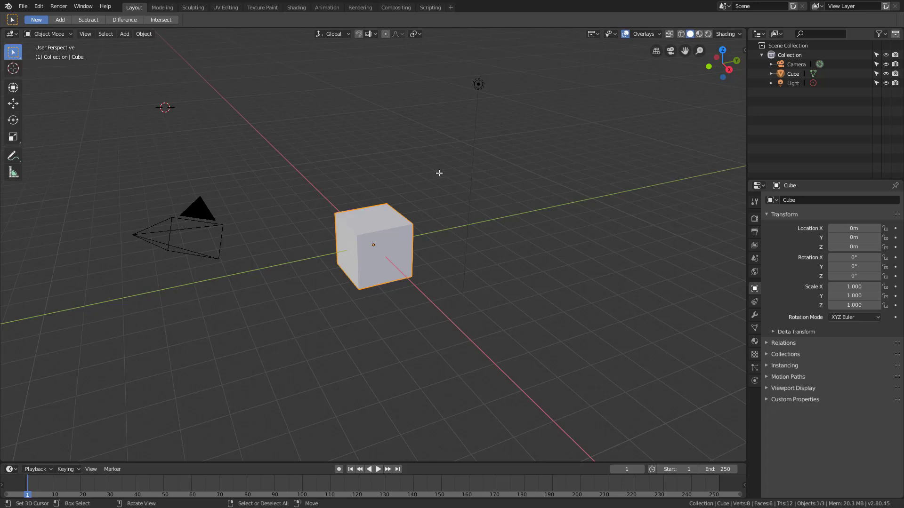
pyautogui.hotkey('ctrl', 'Tab')
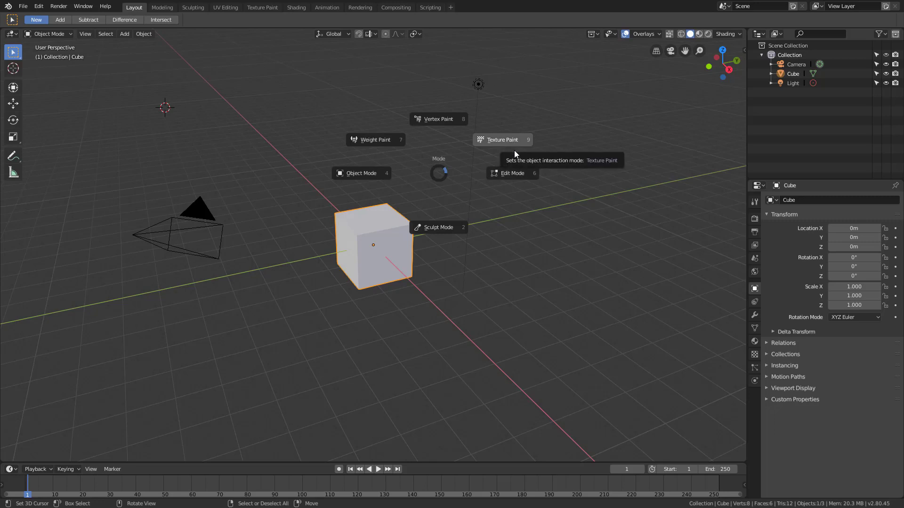
pyautogui.click(447, 225)
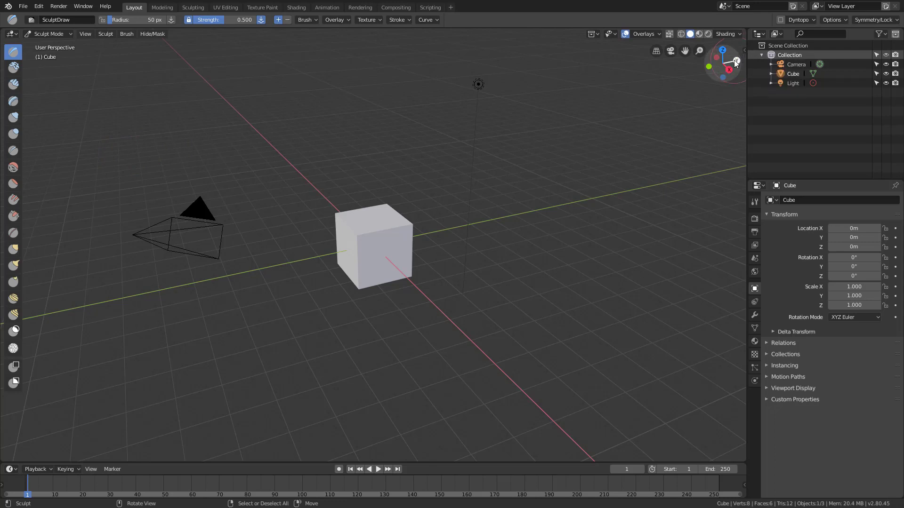
pyautogui.moveTo(730, 67)
pyautogui.mouseDown()
pyautogui.moveTo(721, 47)
pyautogui.moveTo(734, 60)
pyautogui.moveTo(25, 75)
pyautogui.moveTo(26, 85)
pyautogui.mouseUp()
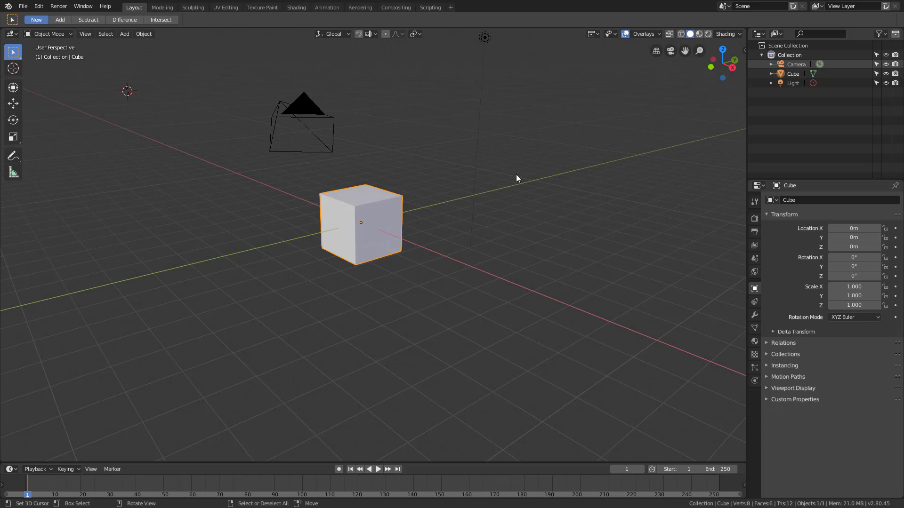
# - Switch to the Front view from the ` View pie menu
pyautogui.press('`')
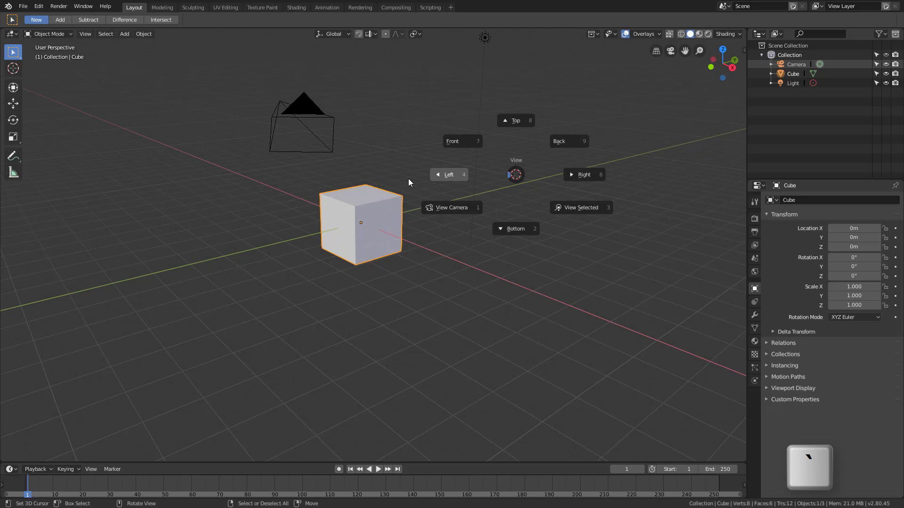
pyautogui.click(472, 140)
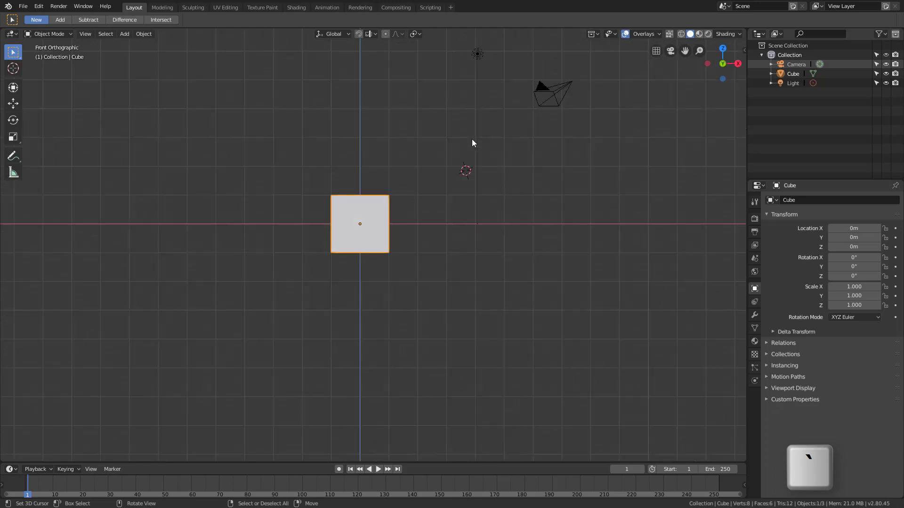
pyautogui.press('`')
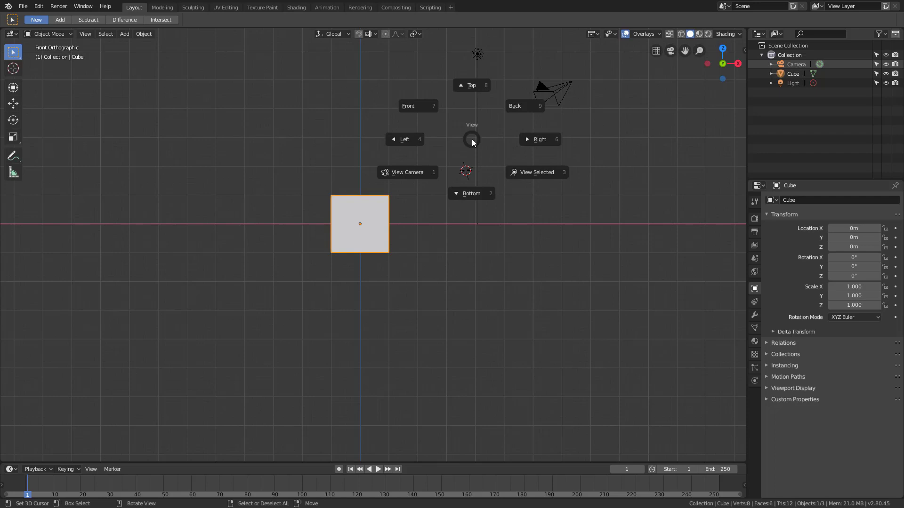
pyautogui.click(472, 141)
# - Switch to Top view with numpad 8, then back to Front view with numpad 1
pyautogui.press('`')
pyautogui.press('KP_8')
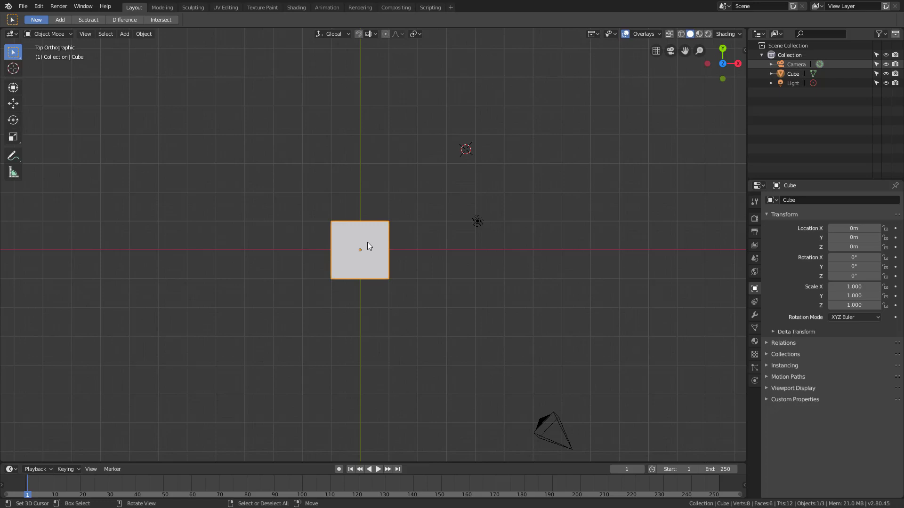
pyautogui.press('`')
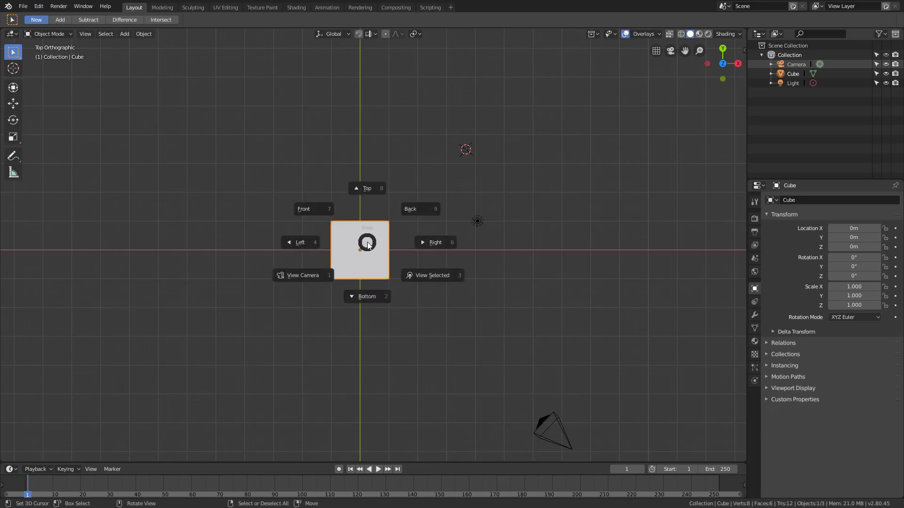
pyautogui.click(368, 242)
pyautogui.press('`')
pyautogui.click(368, 245)
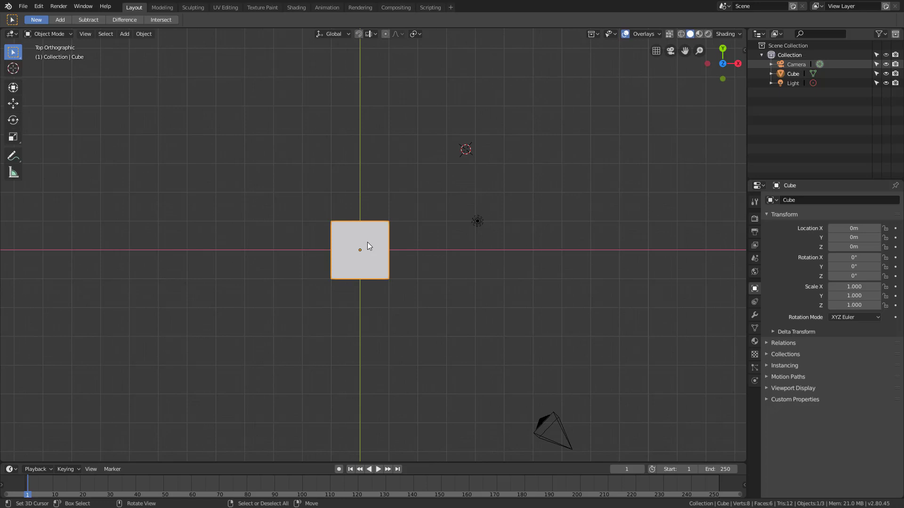
pyautogui.press('KP_1')
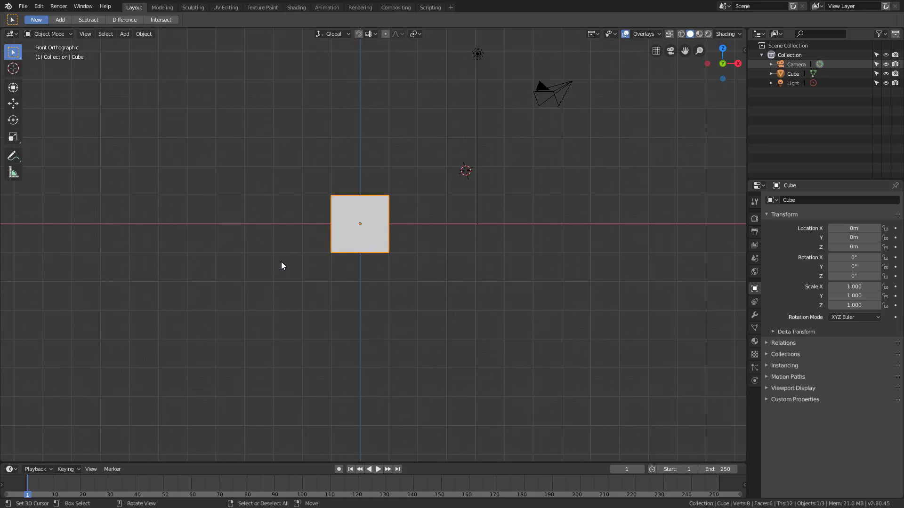
# - Orbit the view around the cube in numpad steps and toggle orthographic with numpad 5
pyautogui.press('KP_8')
pyautogui.press('KP_8')
pyautogui.press('KP_4')
pyautogui.press('KP_6')
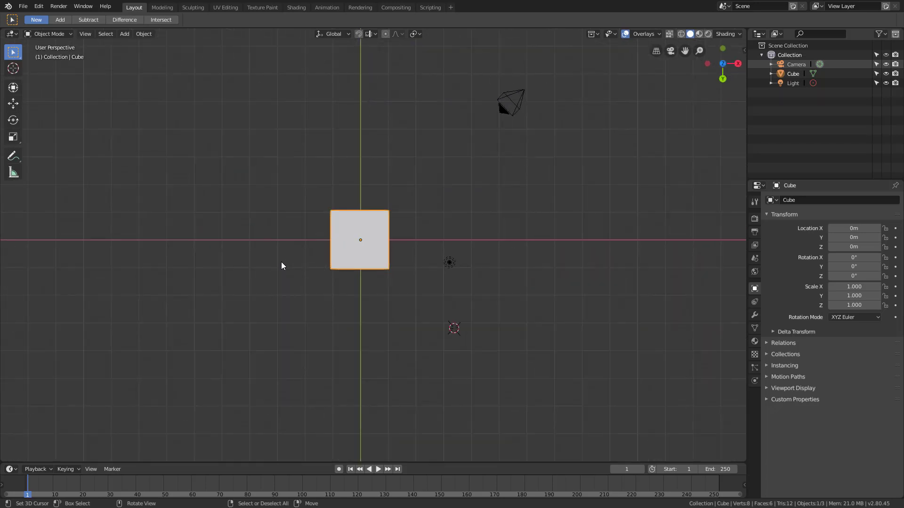
pyautogui.press('KP_4')
pyautogui.press('KP_4')
pyautogui.press('KP_4')
pyautogui.press('KP_6')
pyautogui.press('KP_2')
pyautogui.press('KP_6')
pyautogui.press('KP_2')
pyautogui.press('KP_2')
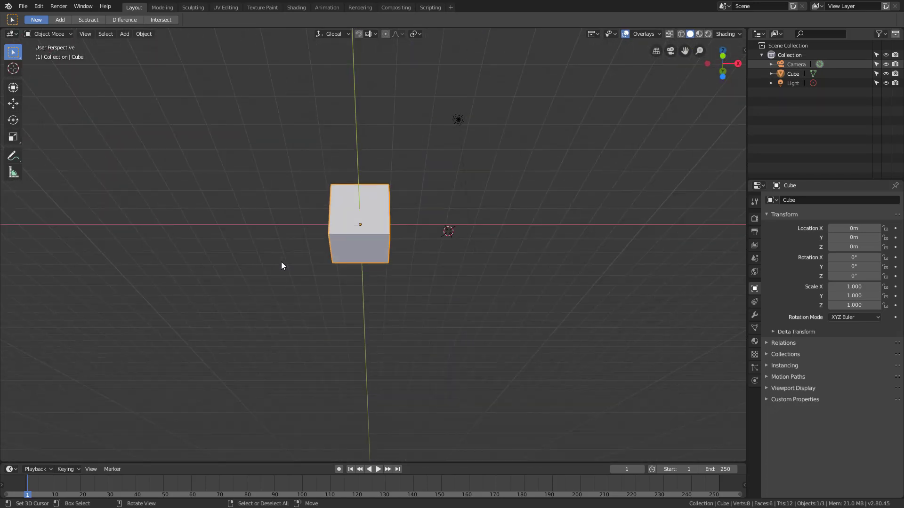
pyautogui.press('KP_6')
pyautogui.press('KP_6')
pyautogui.press('KP_6')
pyautogui.press('KP_6')
pyautogui.press('KP_6')
pyautogui.press('KP_6')
pyautogui.press('KP_5')
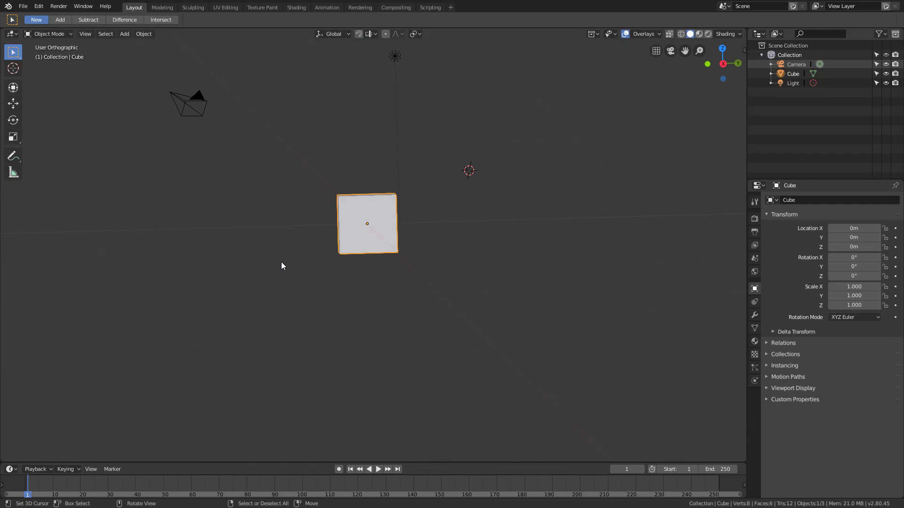
# - Cycle through top, bottom, right, left and bottom views with the numpad keys
pyautogui.press('KP_7')
pyautogui.press('ctrl+KP_7')
pyautogui.press('KP_8')
pyautogui.press('KP_3')
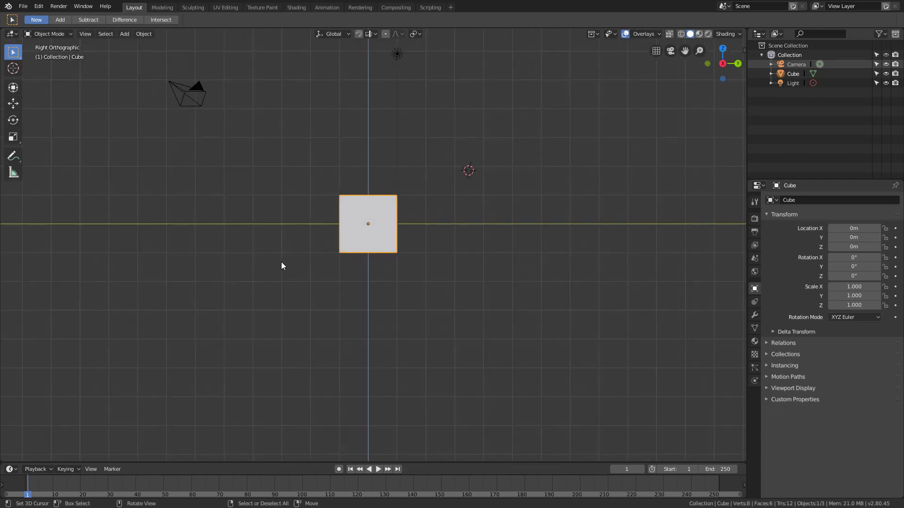
pyautogui.press('ctrl+KP_3')
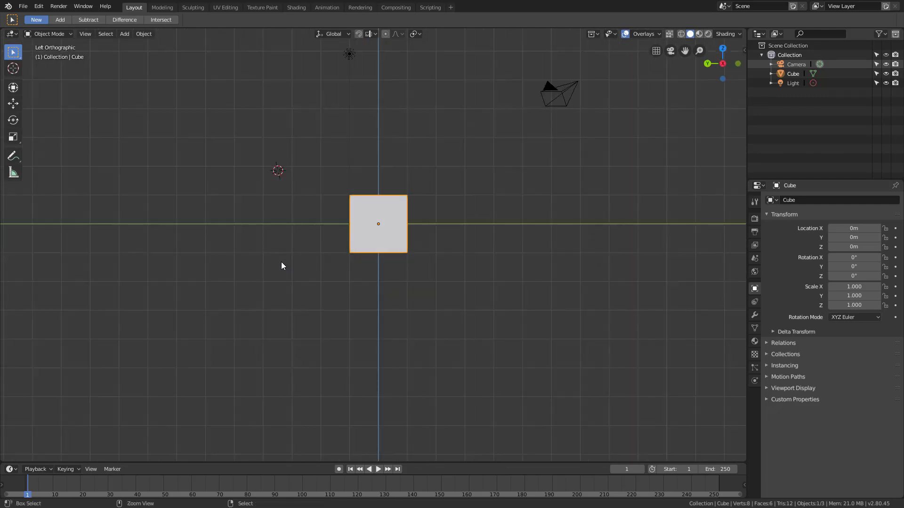
pyautogui.press('ctrl+KP_7')
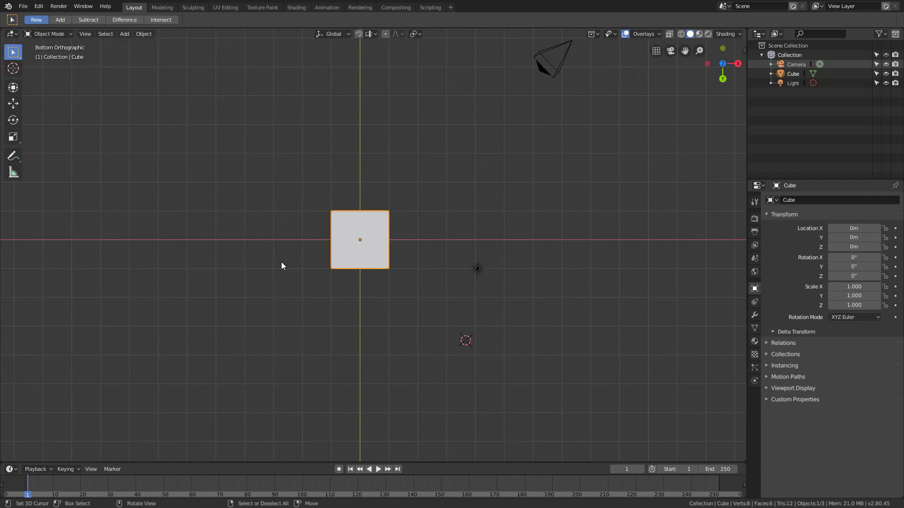
# - Choose Left from the ` View pie to get Left Orthographic
pyautogui.press('`')
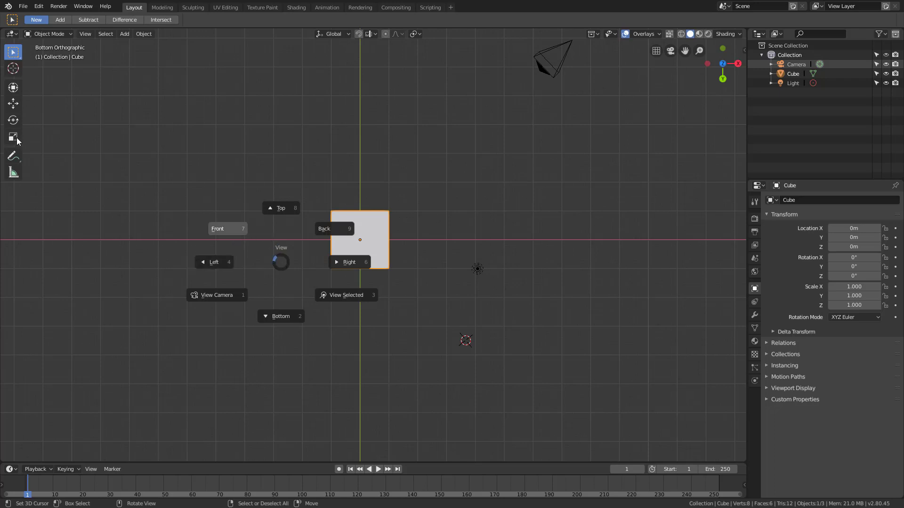
pyautogui.click(182, 229)
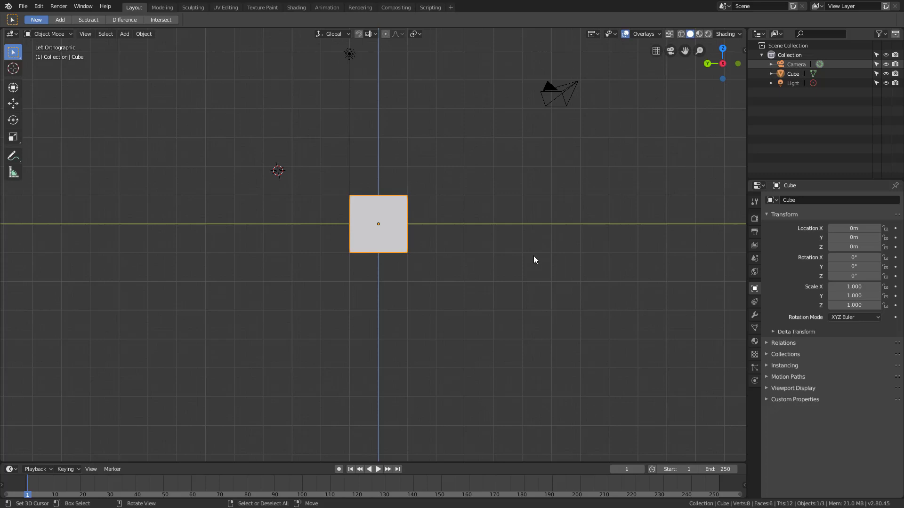
pyautogui.hotkey('shift', '`')
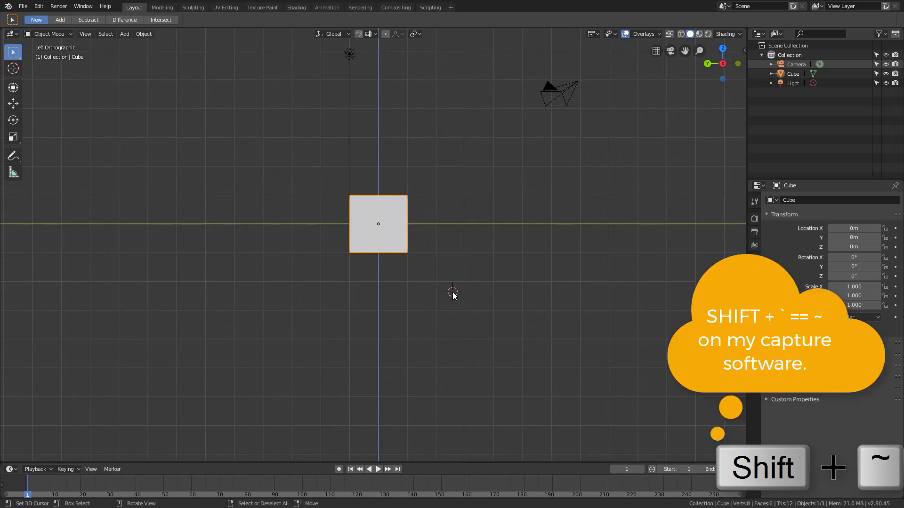
pyautogui.hotkey('shift', '`')
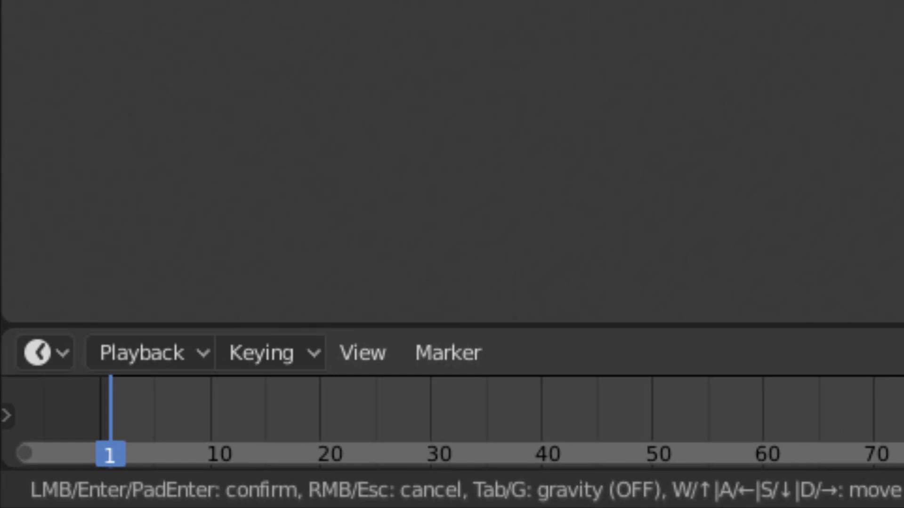
pyautogui.press('w')
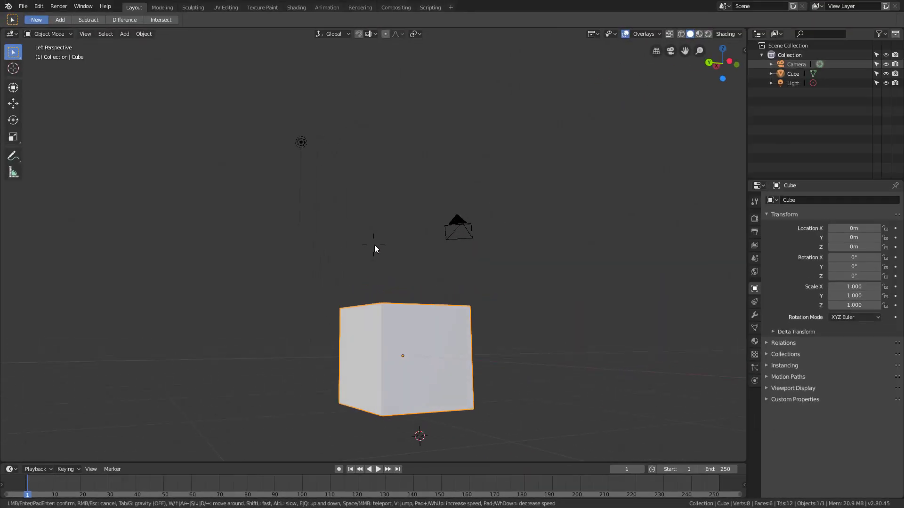
pyautogui.press('w')
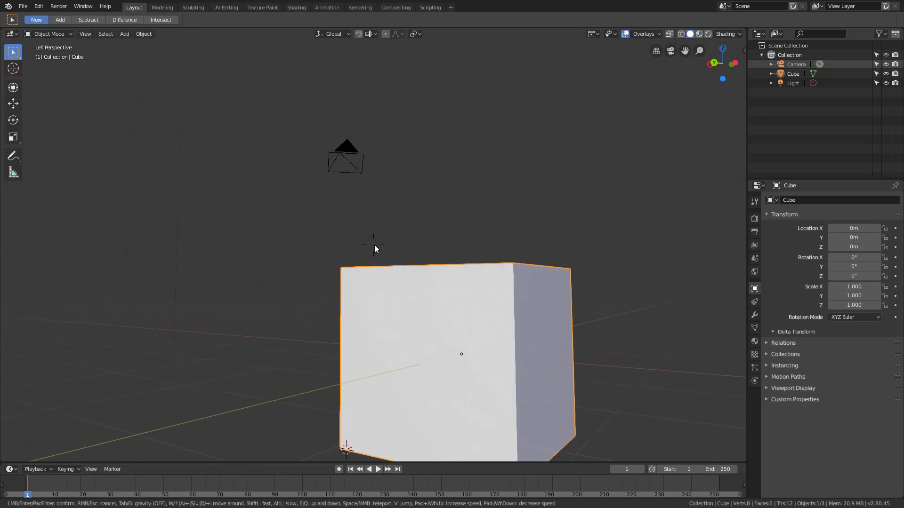
pyautogui.press('w')
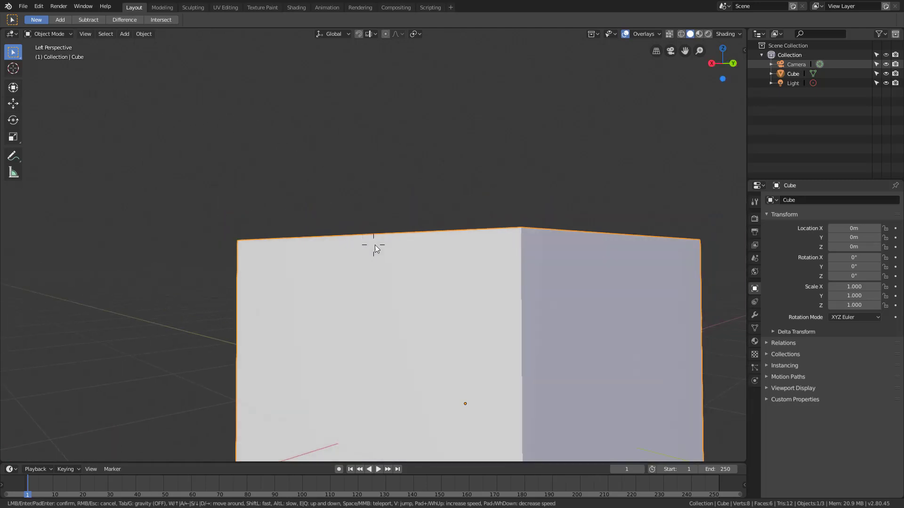
pyautogui.press('w')
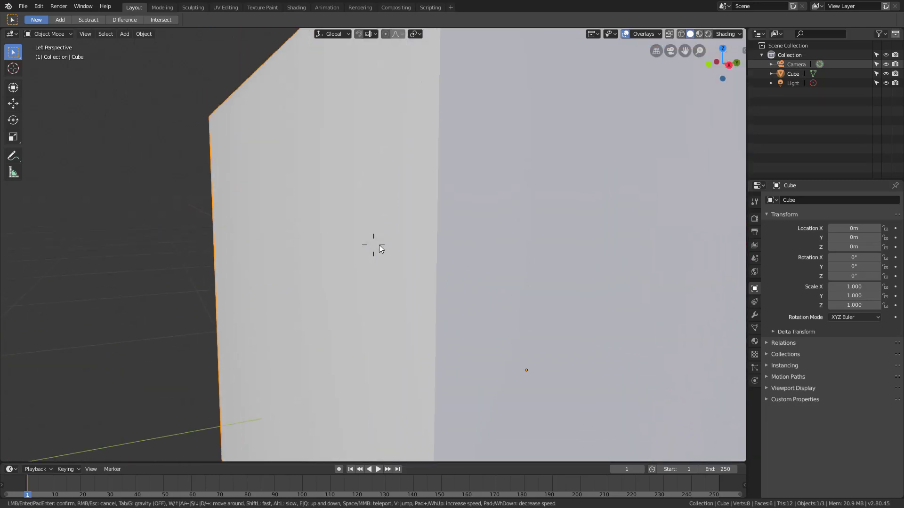
pyautogui.press('s')
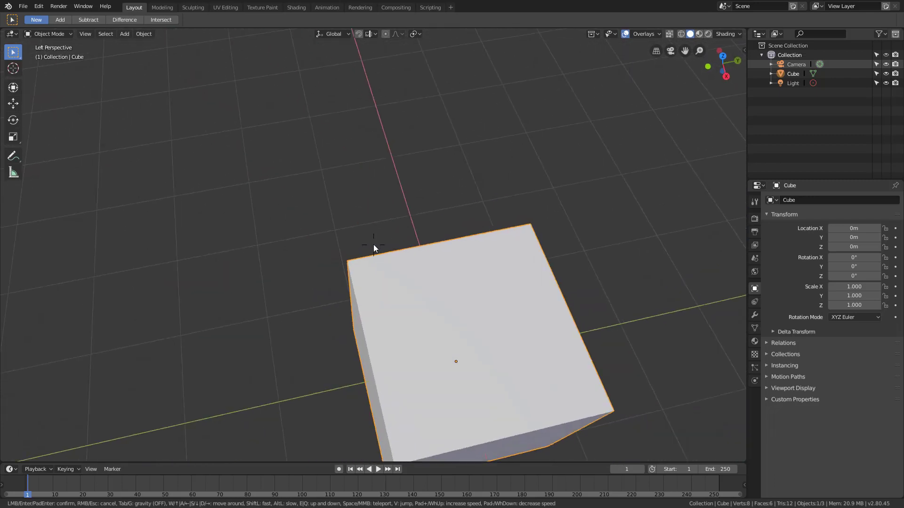
pyautogui.press('s')
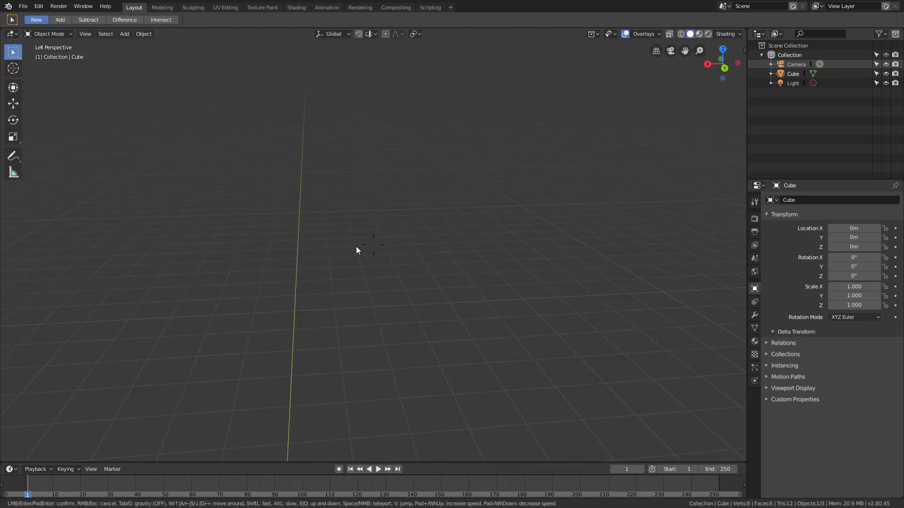
pyautogui.press('w')
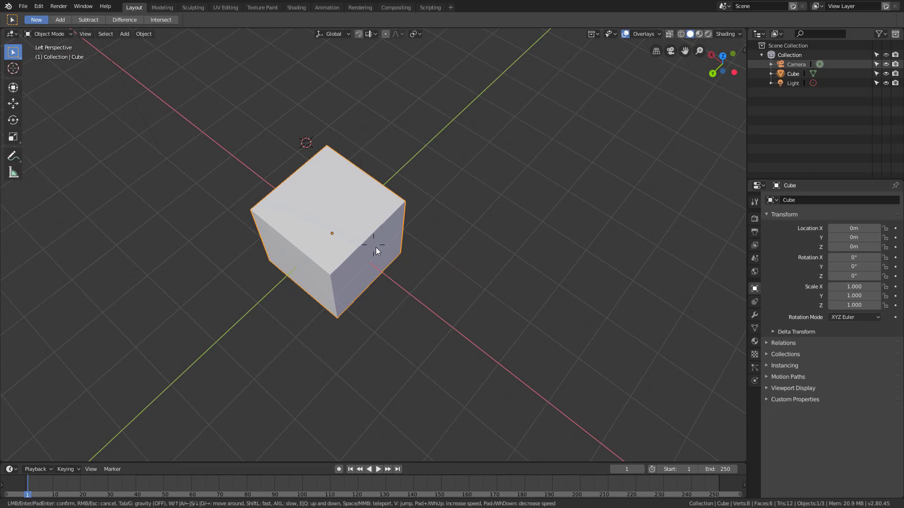
pyautogui.press('Escape')
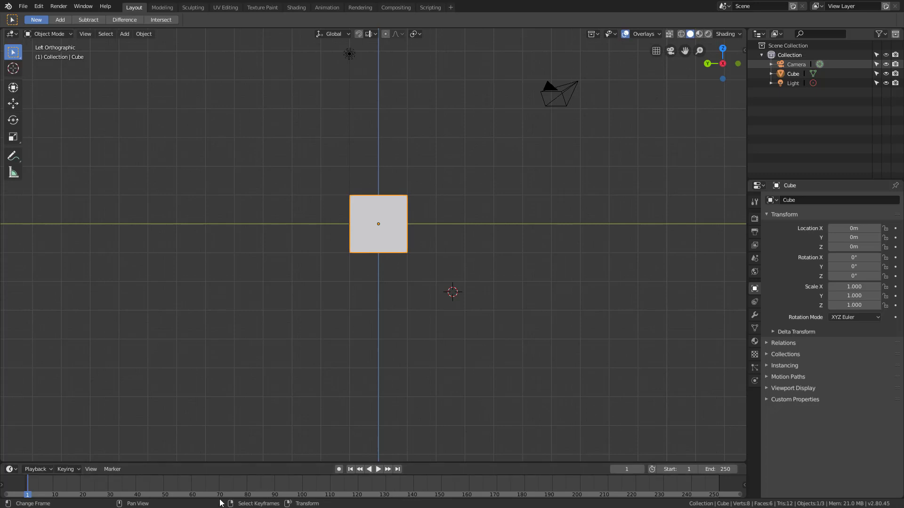
# - Play the animation with Space, stop it at frame 187, and open the F3 command search
pyautogui.click(333, 374)
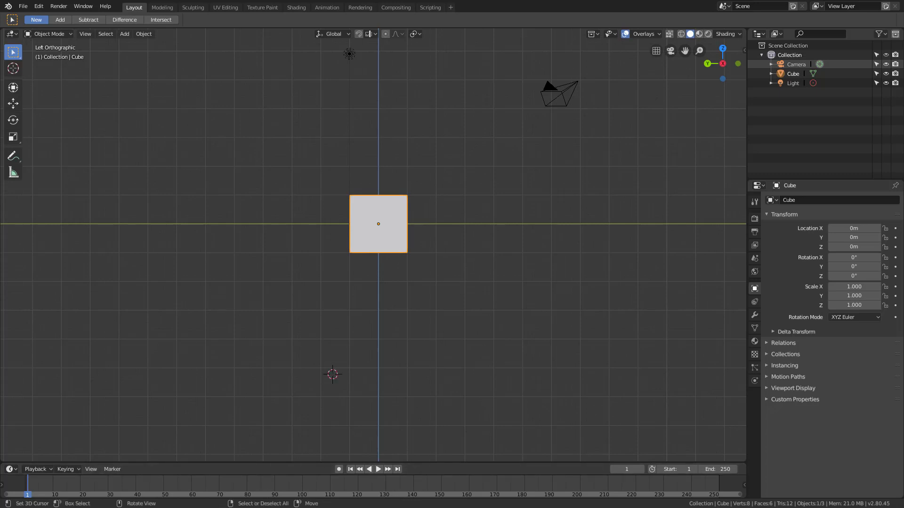
pyautogui.click(439, 404)
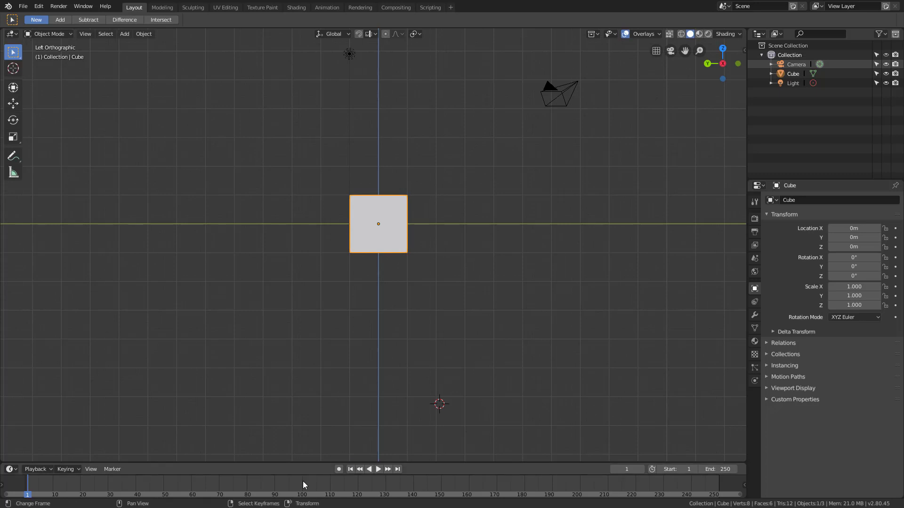
pyautogui.press('space')
pyautogui.click(344, 377)
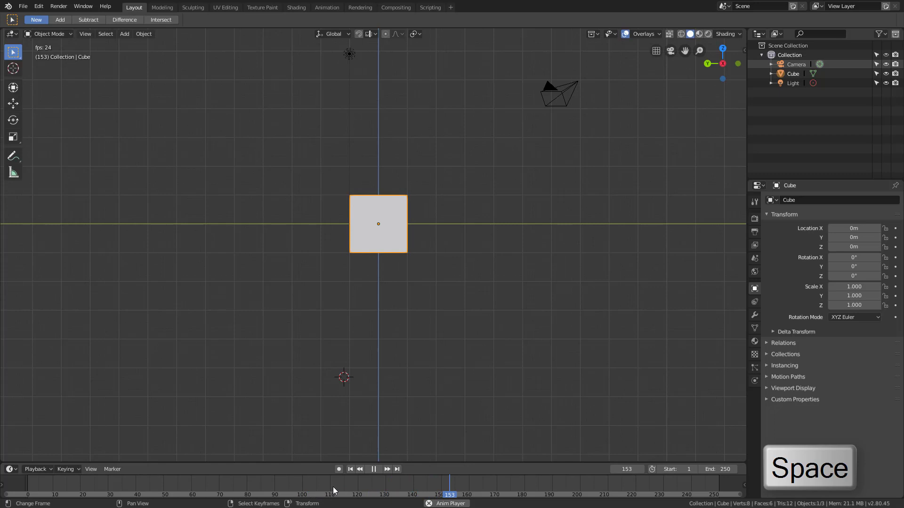
pyautogui.press('space')
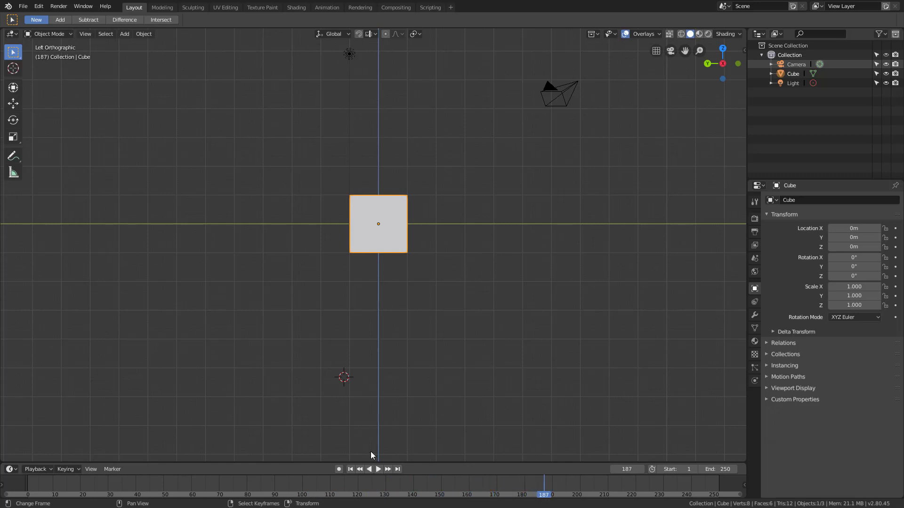
pyautogui.press('F3')
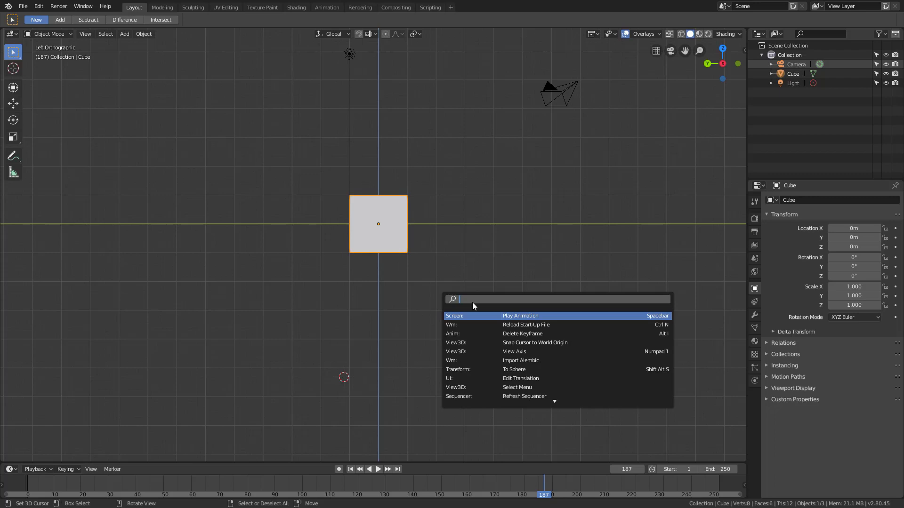
# - Show the splash screen from the Help menu, then dismiss it
pyautogui.click(106, 9)
pyautogui.click(134, 141)
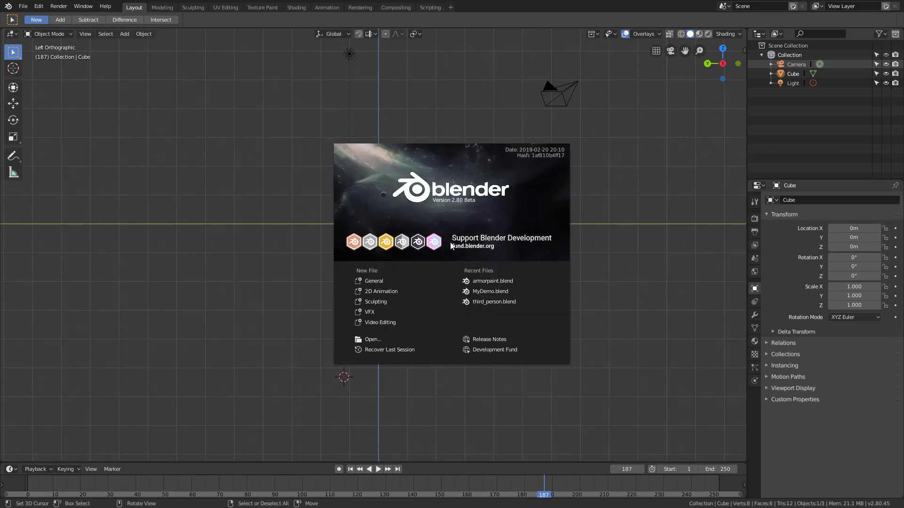
pyautogui.click(498, 252)
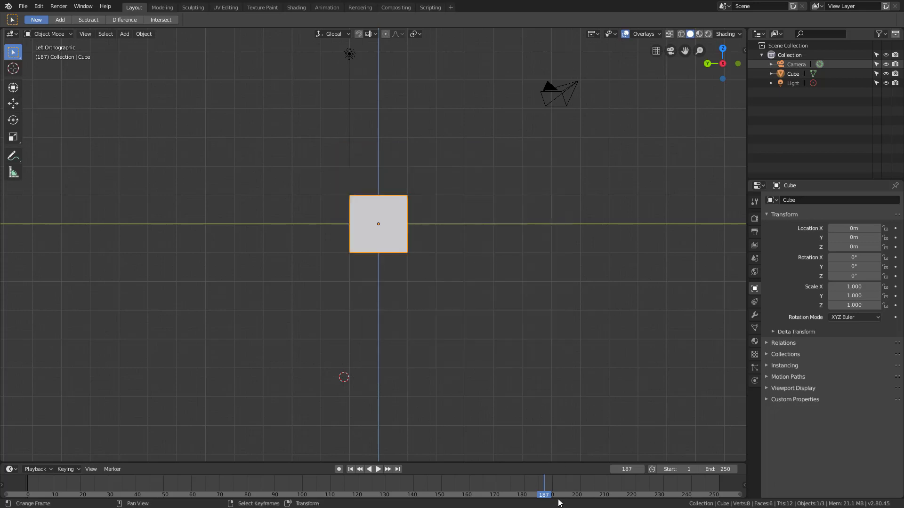
# - Play and stop the animation at frame 8, then search commands for 'beve'
pyautogui.press('space')
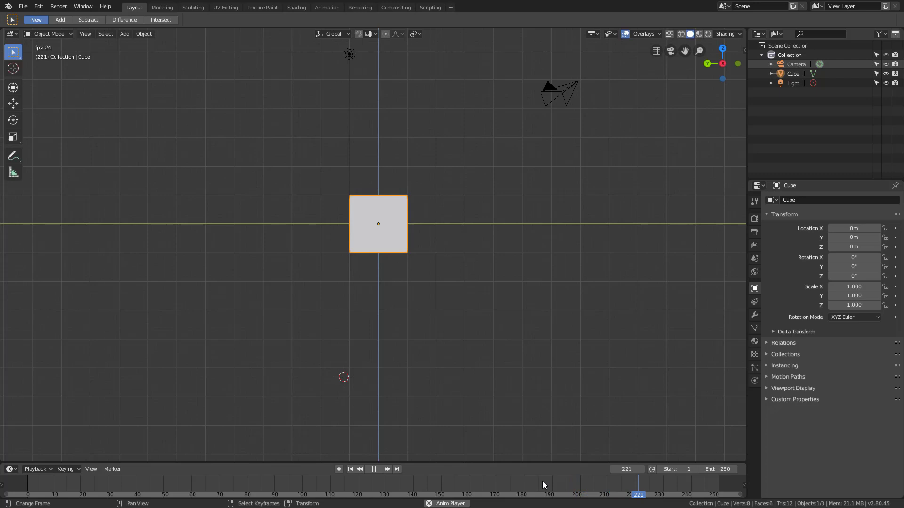
pyautogui.press('space')
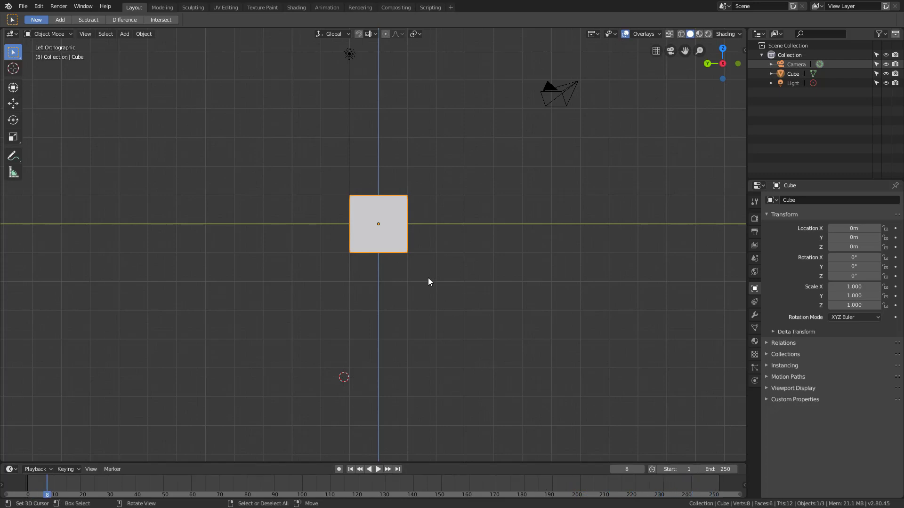
pyautogui.press('F3')
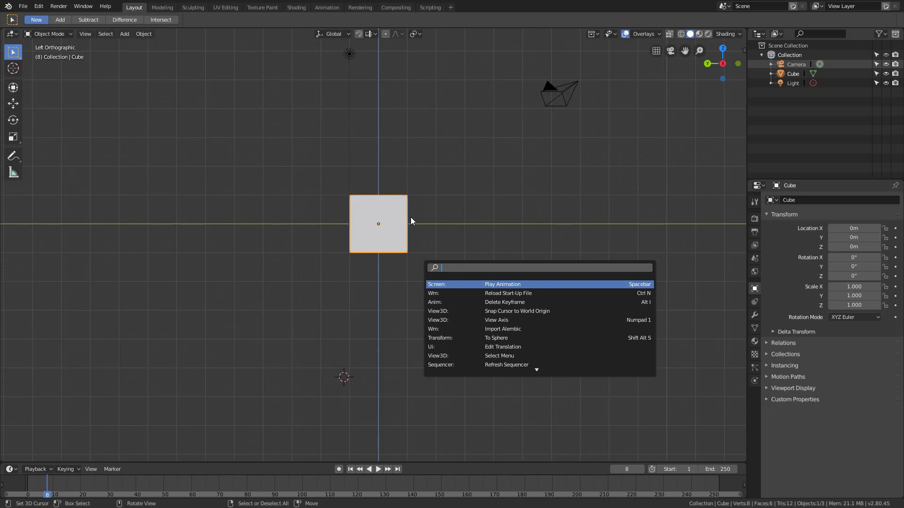
pyautogui.press('Escape')
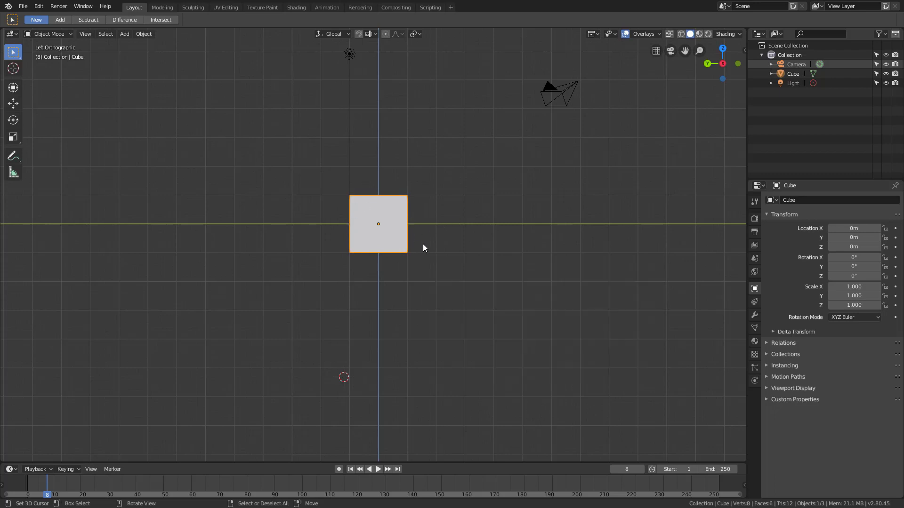
pyautogui.press('F3')
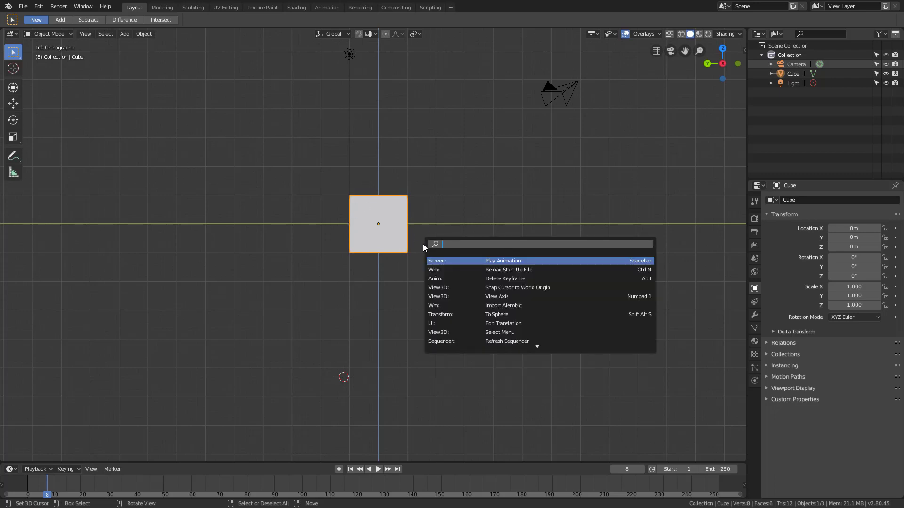
pyautogui.write('beve')
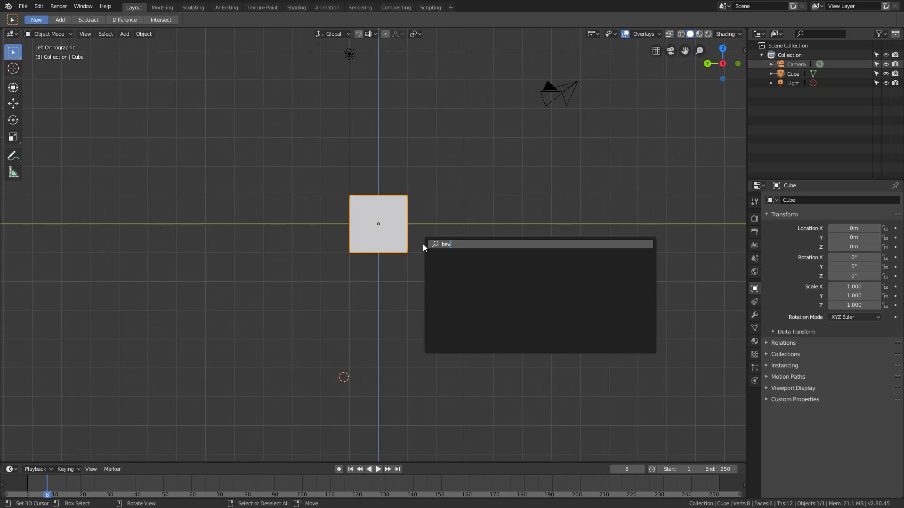
pyautogui.press('Escape')
pyautogui.press('Tab')
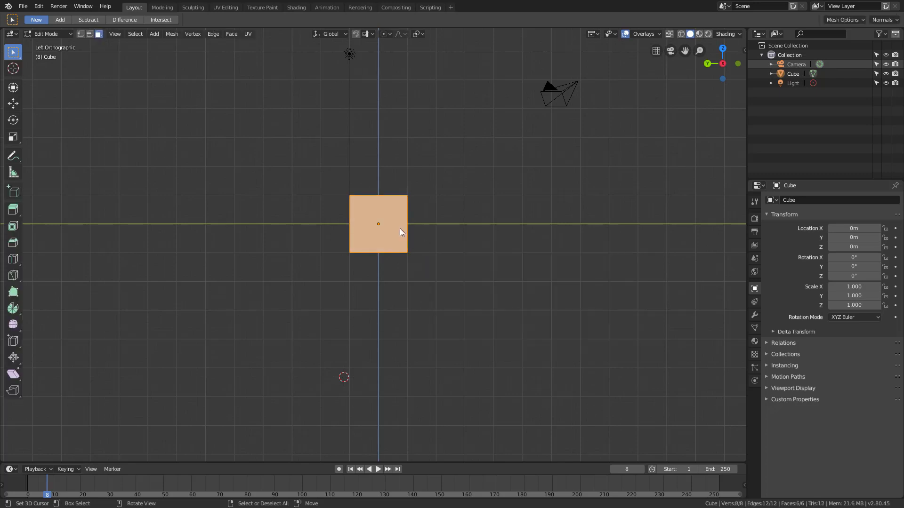
pyautogui.press('F3')
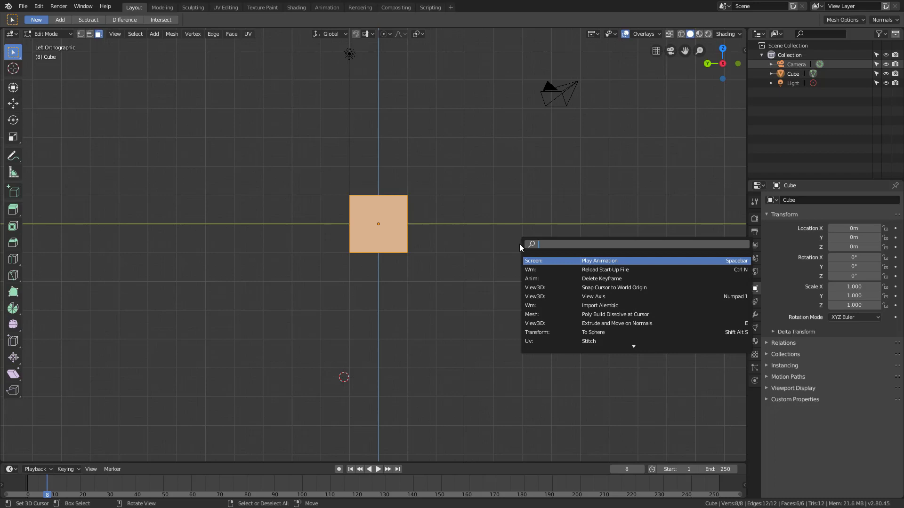
pyautogui.write('beve')
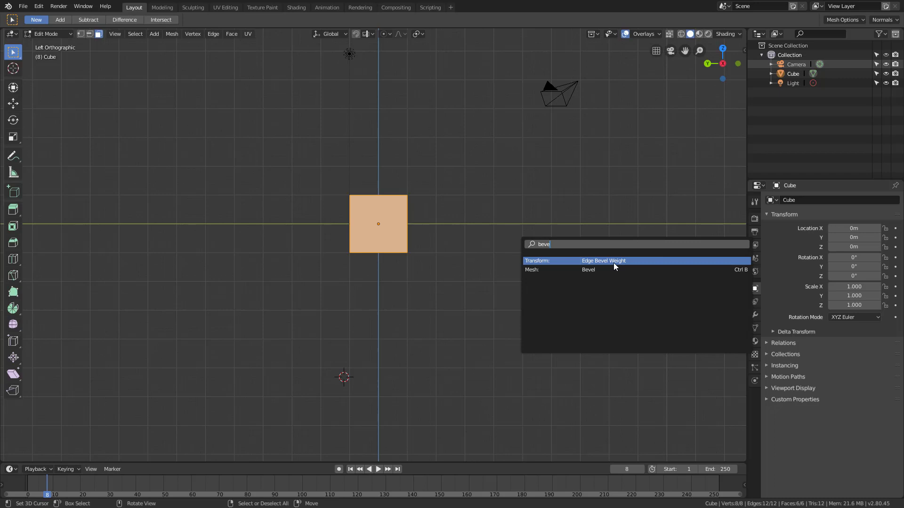
pyautogui.press('Down')
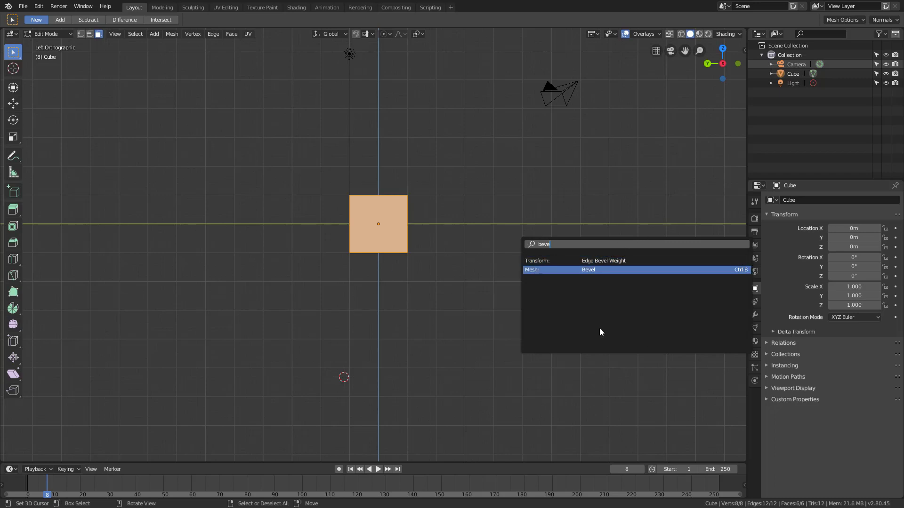
pyautogui.press('Escape')
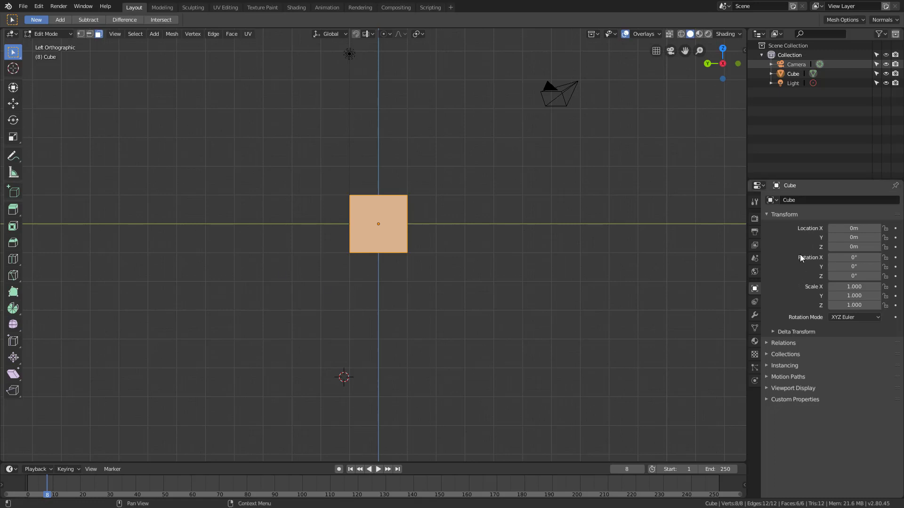
pyautogui.press('F4')
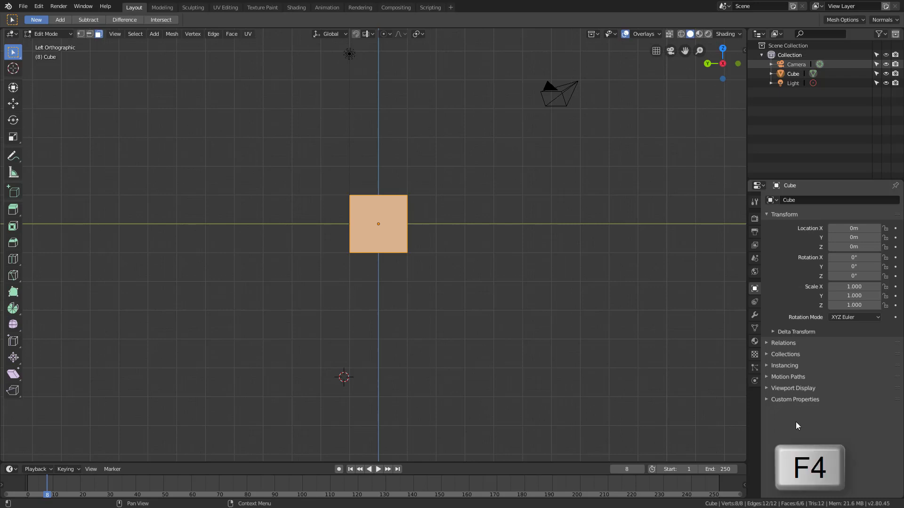
pyautogui.press('F4')
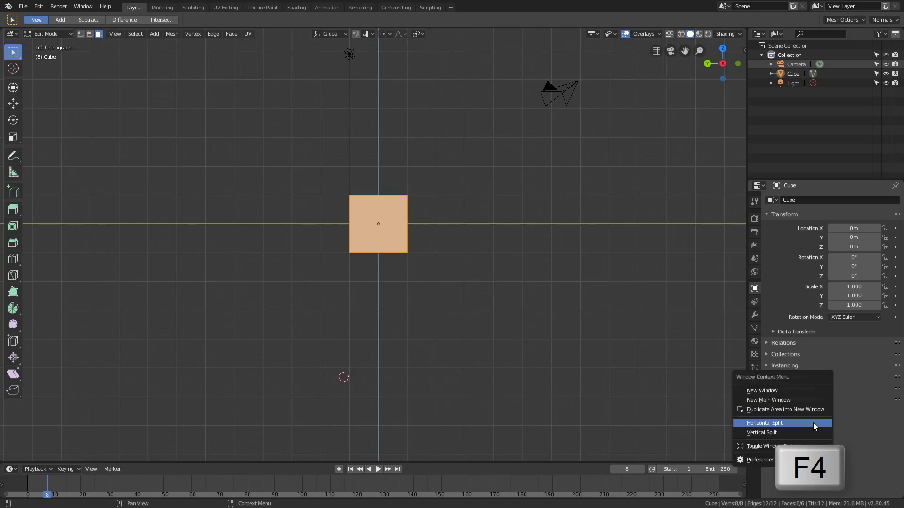
pyautogui.press('F4')
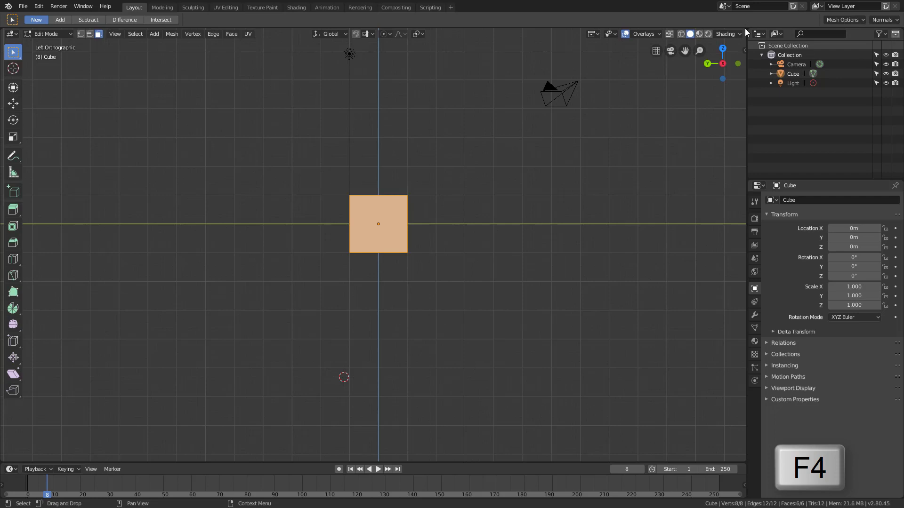
pyautogui.press('F4')
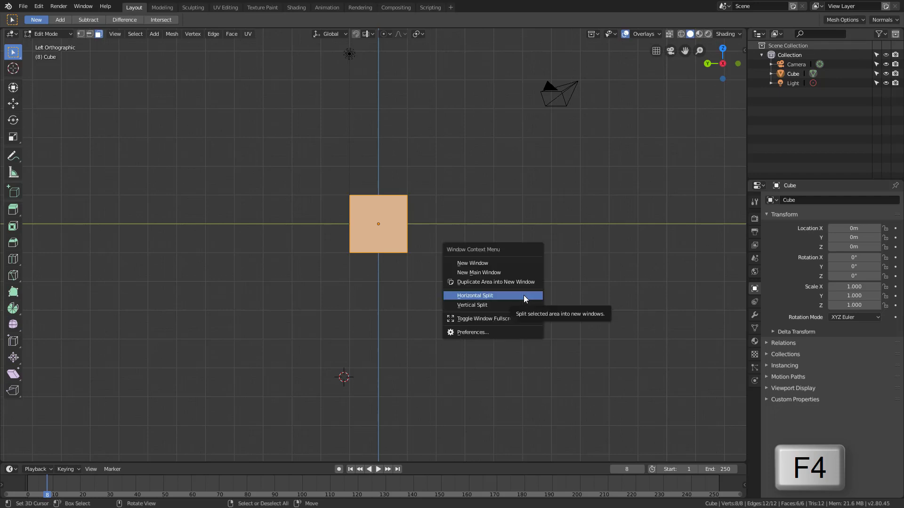
pyautogui.click(523, 295)
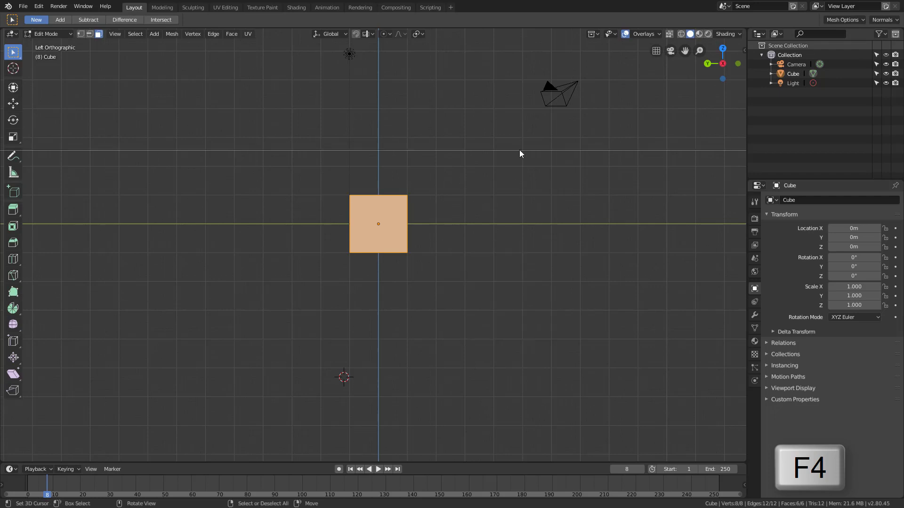
pyautogui.click(518, 150)
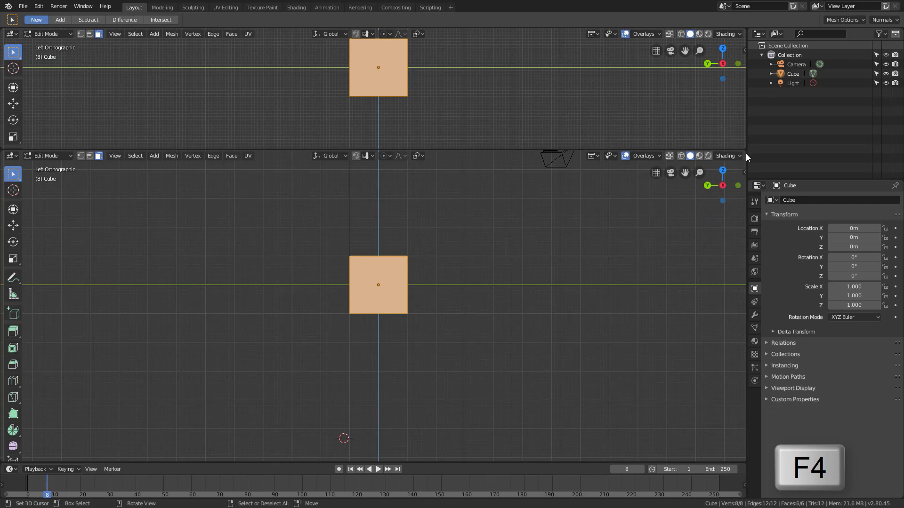
pyautogui.click(740, 127)
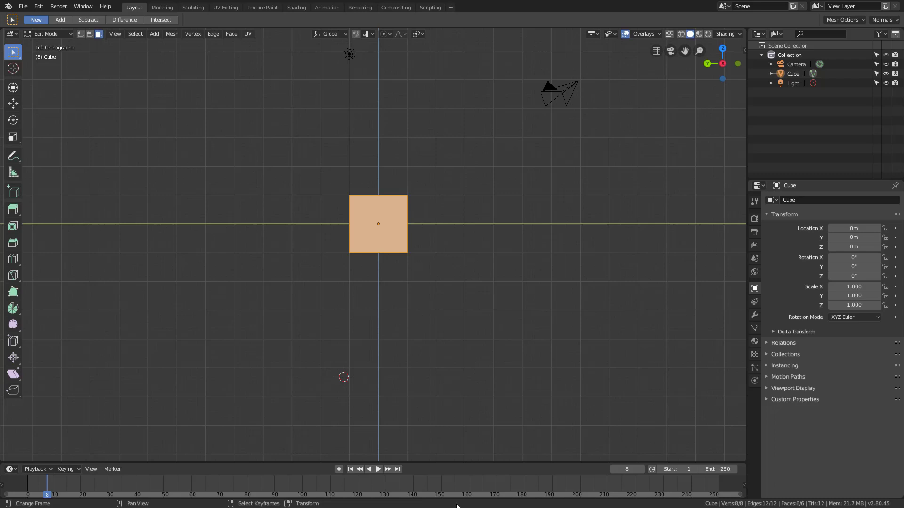
# - Jump to frame 151, start playback, and toggle maximized timeline and viewport with Ctrl+Space
pyautogui.click(441, 484)
pyautogui.press('space')
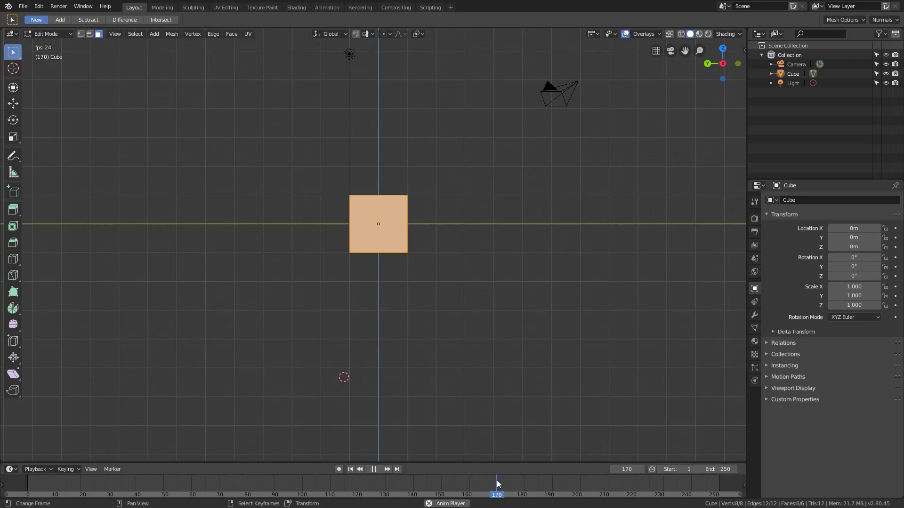
pyautogui.hotkey('ctrl', 'space')
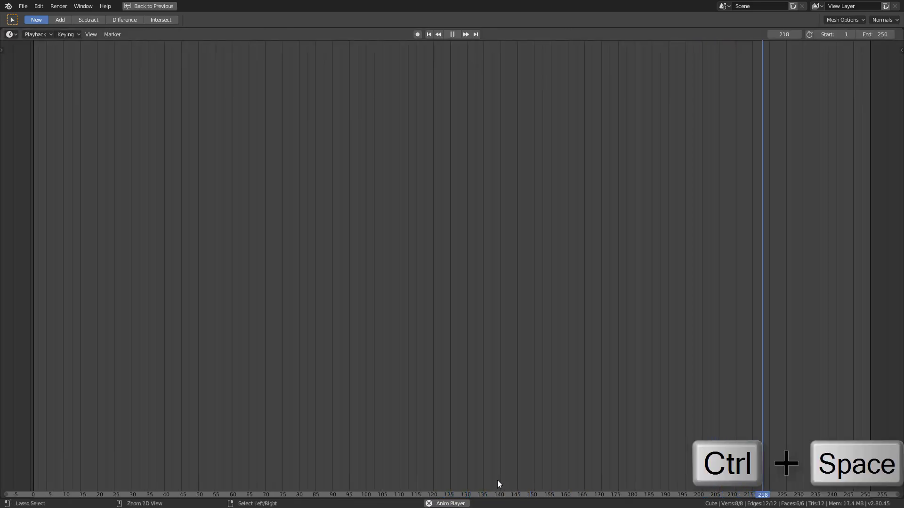
pyautogui.hotkey('ctrl', 'space')
pyautogui.hotkey('ctrl', 'space')
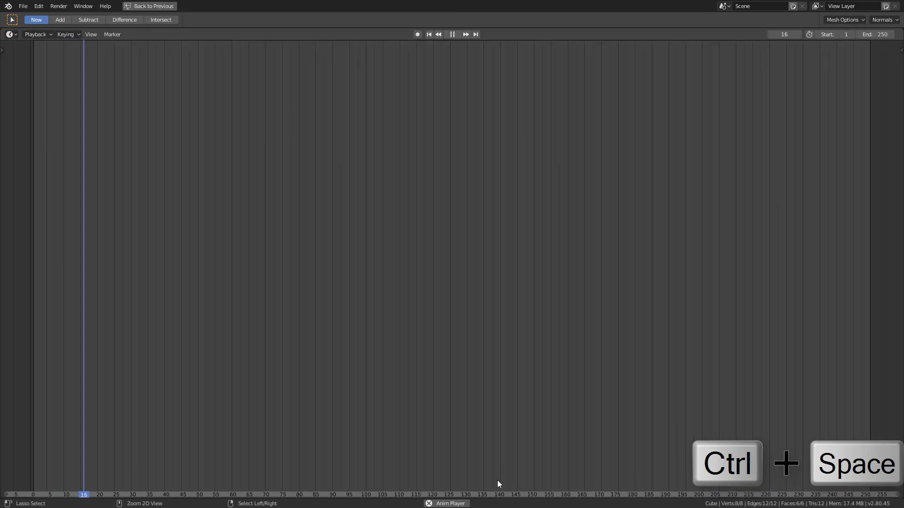
pyautogui.hotkey('ctrl', 'space')
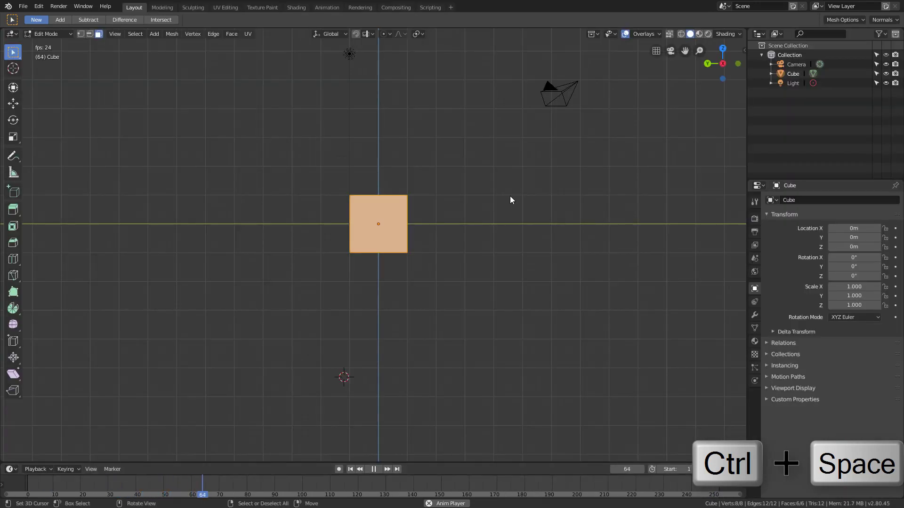
pyautogui.hotkey('ctrl', 'space')
pyautogui.hotkey('ctrl', 'space')
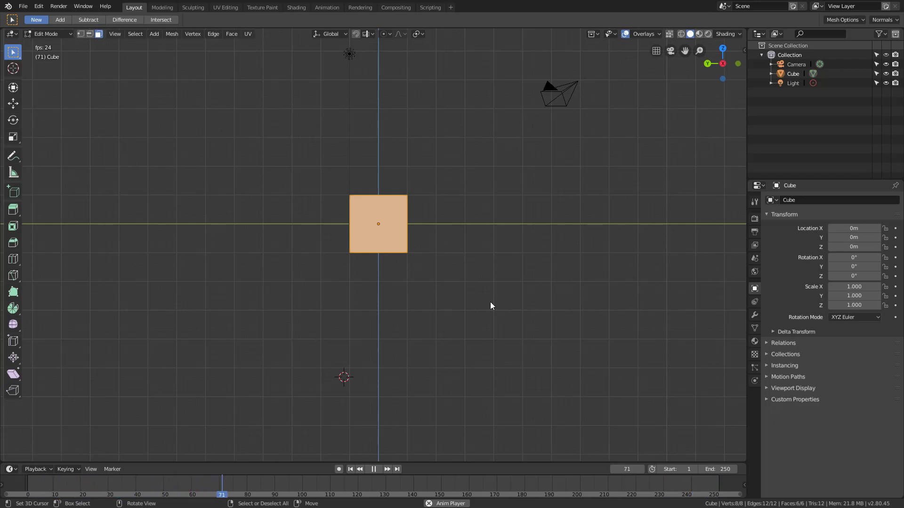
# - Play the animation in reverse with Ctrl+Shift+Space, then forward, stopping at frame 188
pyautogui.hotkey('ctrl', 'shift', 'space')
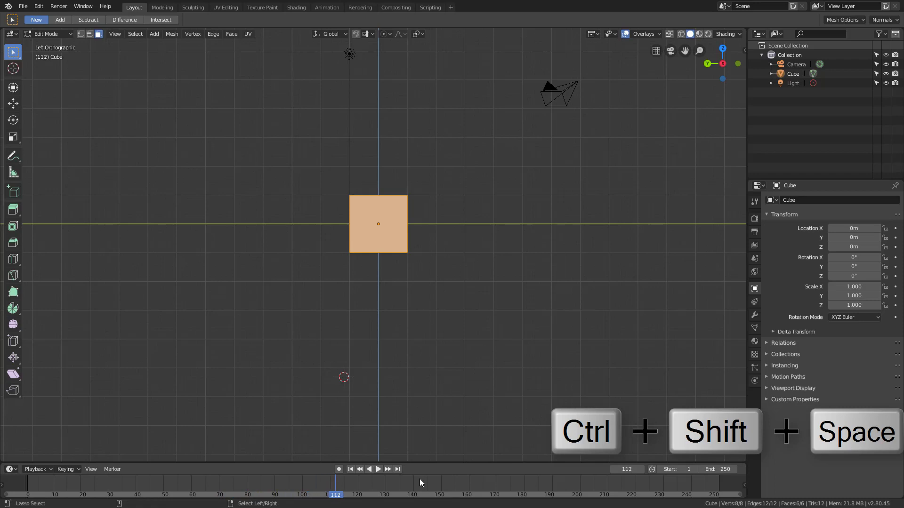
pyautogui.hotkey('ctrl', 'shift', 'space')
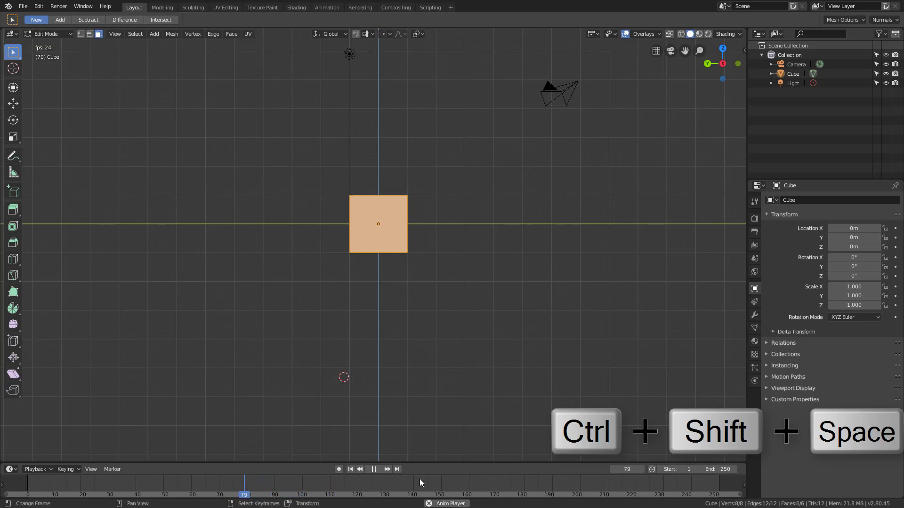
pyautogui.hotkey('ctrl', 'shift', 'space')
pyautogui.press('space')
pyautogui.click(373, 469)
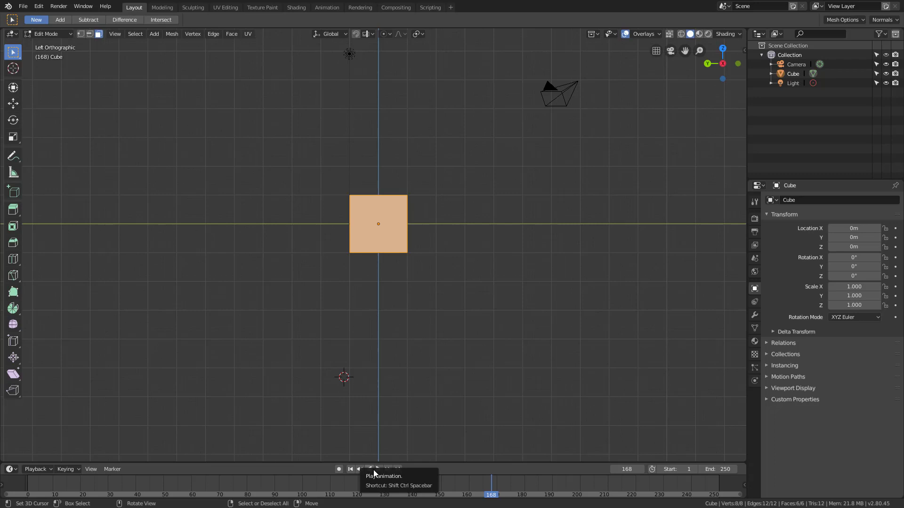
pyautogui.click(374, 470)
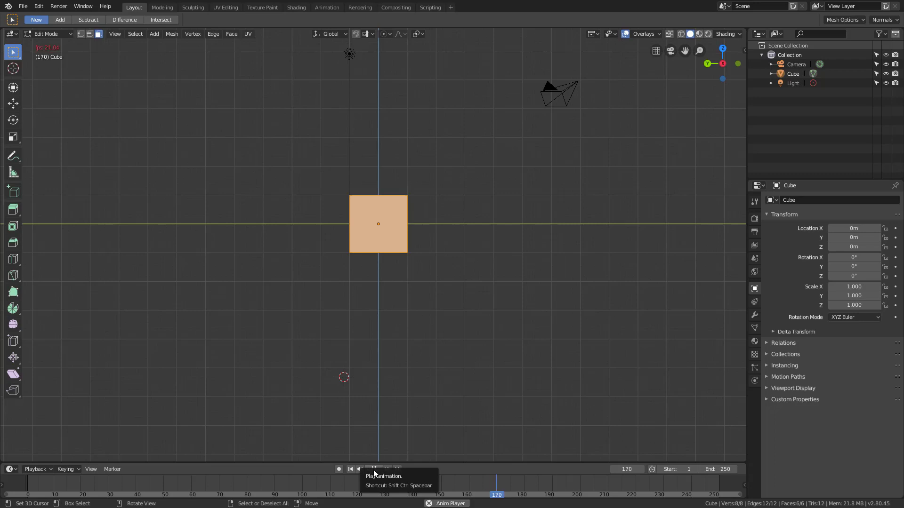
pyautogui.click(374, 470)
# - Maximize and restore the 3D viewport, then bring up the Shift+Space tool menu
pyautogui.hotkey('ctrl', 'space')
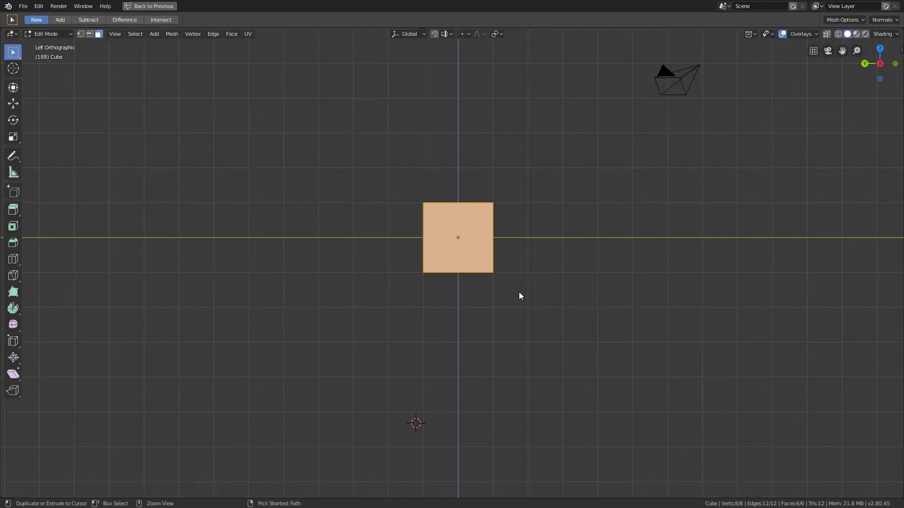
pyautogui.hotkey('ctrl', 'space')
pyautogui.hotkey('shift', 'space')
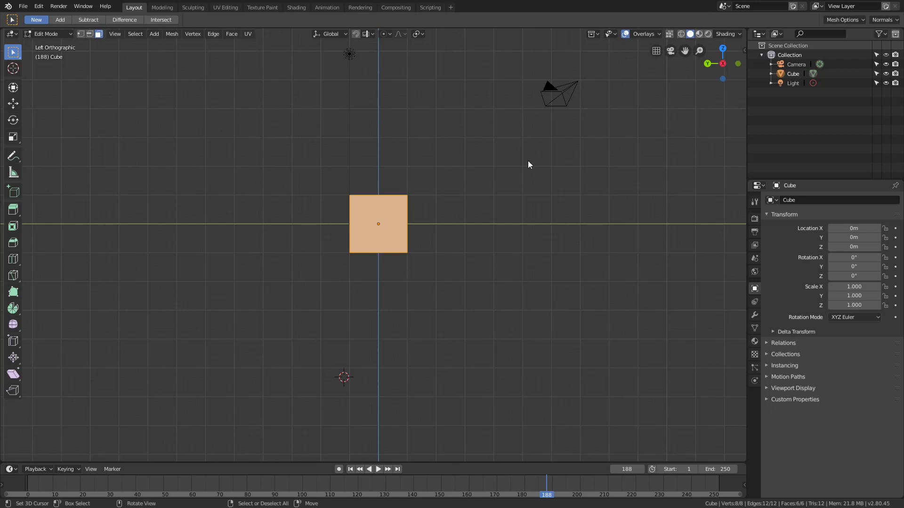
# - Widen the toolbar to show names and add Knife and Edge Slide to Quick Favorites
pyautogui.press('q')
pyautogui.moveTo(27, 120); pyautogui.dragTo(68, 183)
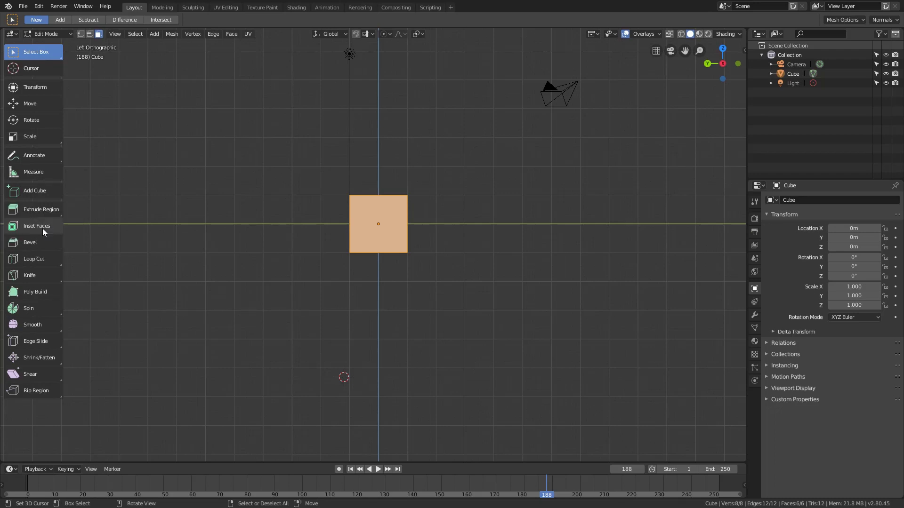
pyautogui.click(32, 275)
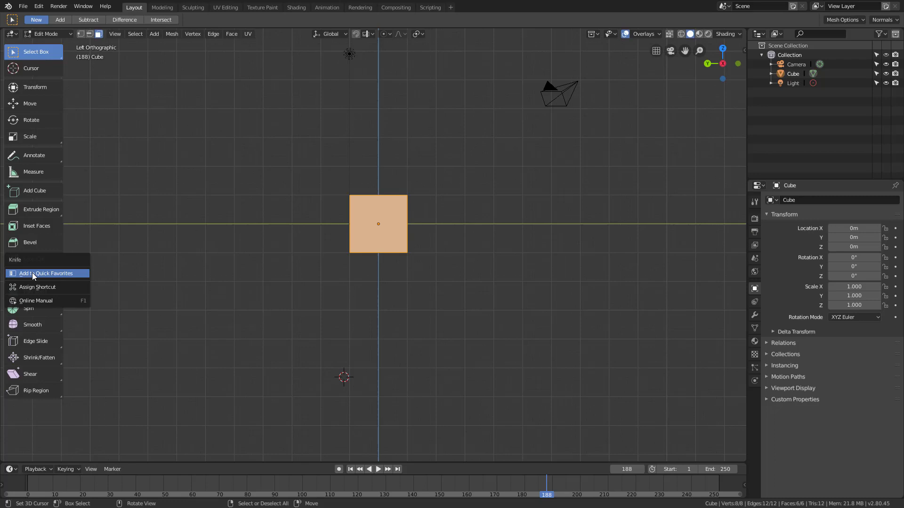
pyautogui.click(40, 342)
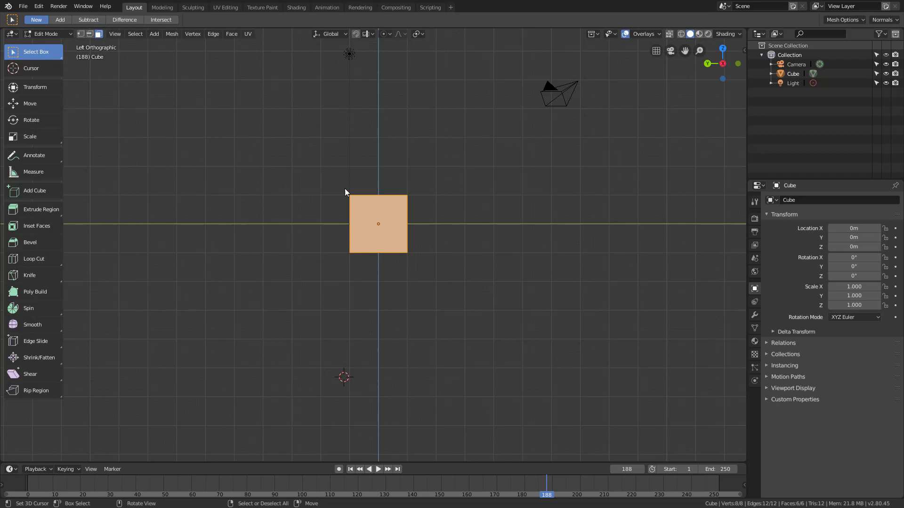
pyautogui.moveTo(421, 237); pyautogui.dragTo(468, 248, button='middle')
# - Pick Inset Faces from the Quick Favorites list and place the 3D cursor beside the cube
pyautogui.press('q')
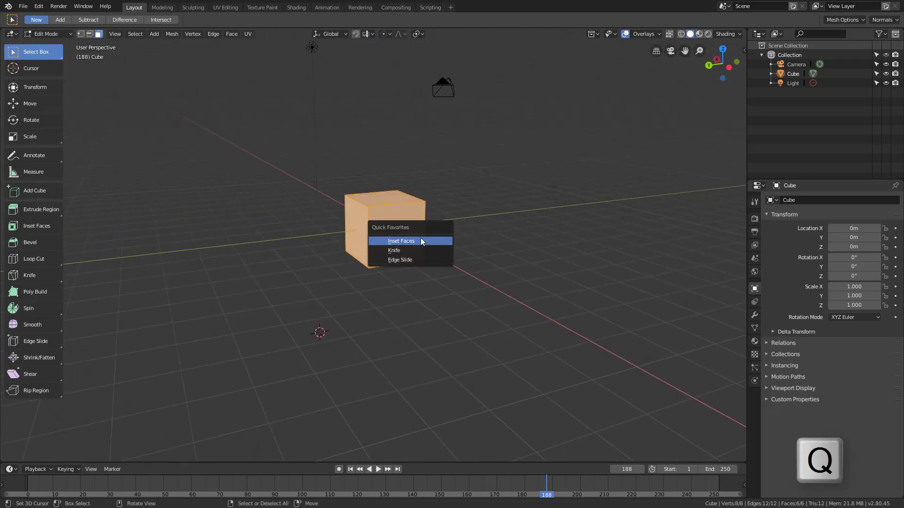
pyautogui.click(420, 238)
pyautogui.press('q')
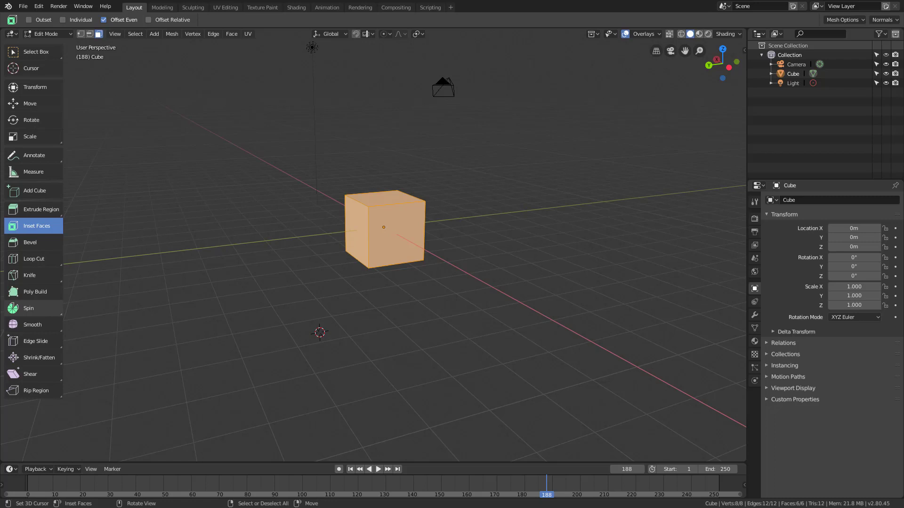
pyautogui.keyDown('shift'); pyautogui.rightClick(445, 242); pyautogui.keyUp('shift')
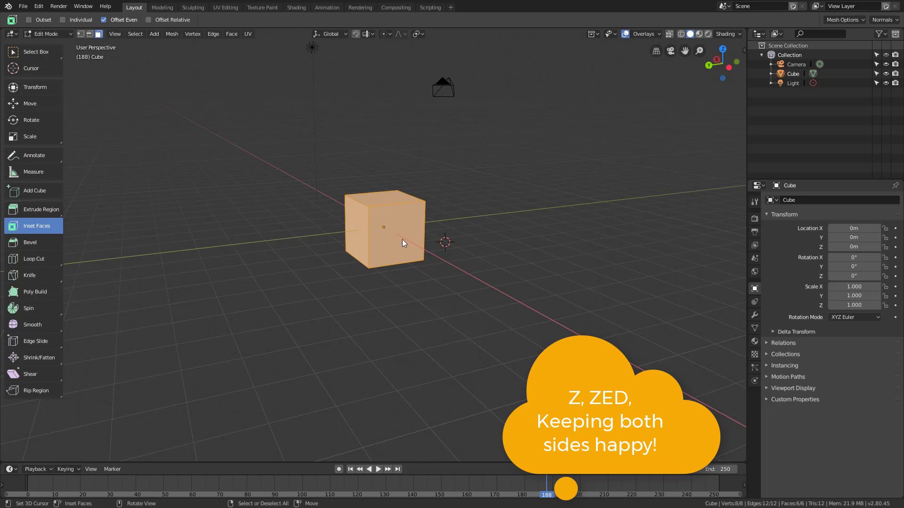
# - Move the 3D cursor, show the cube in Wireframe then Solid shading, and toggle X-ray on and off
pyautogui.keyDown('shift'); pyautogui.rightClick(525, 284); pyautogui.keyUp('shift')
pyautogui.press('z')
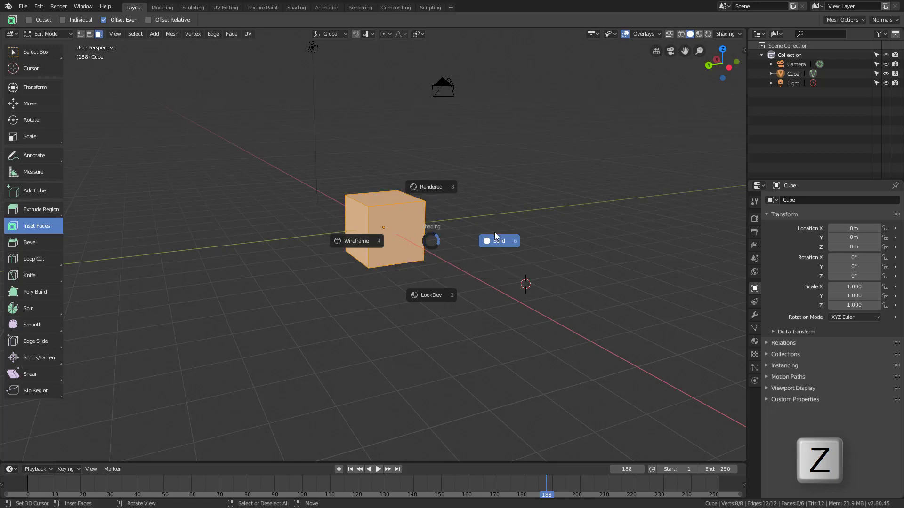
pyautogui.click(357, 242)
pyautogui.press('z')
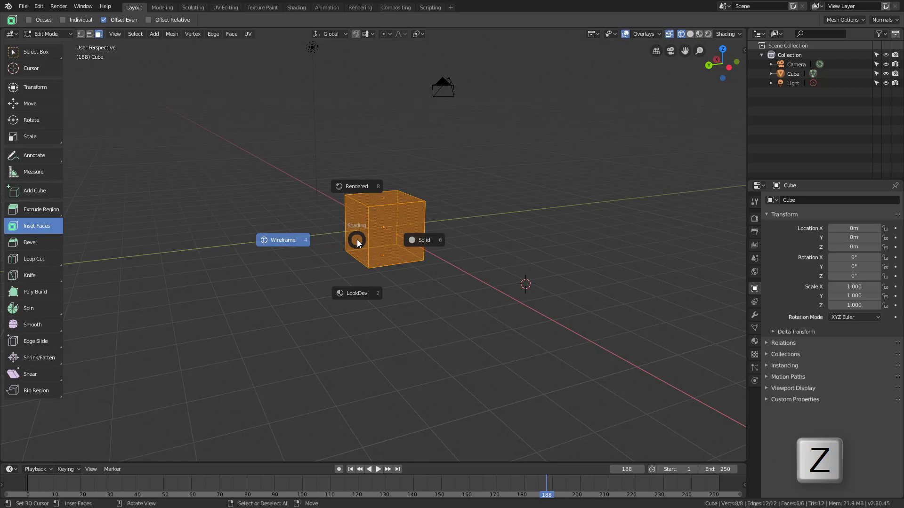
pyautogui.click(440, 243)
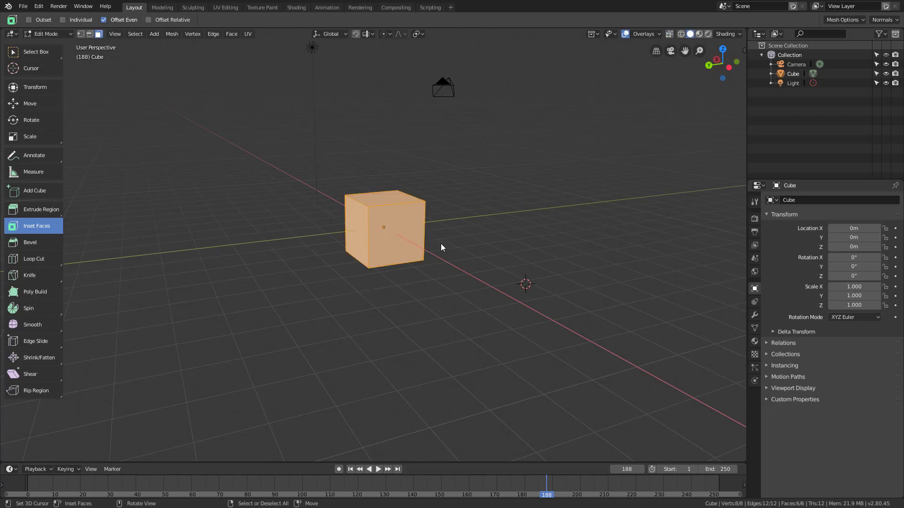
pyautogui.hotkey('alt', 'z')
pyautogui.hotkey('alt', 'z')
pyautogui.hotkey('alt', 'z')
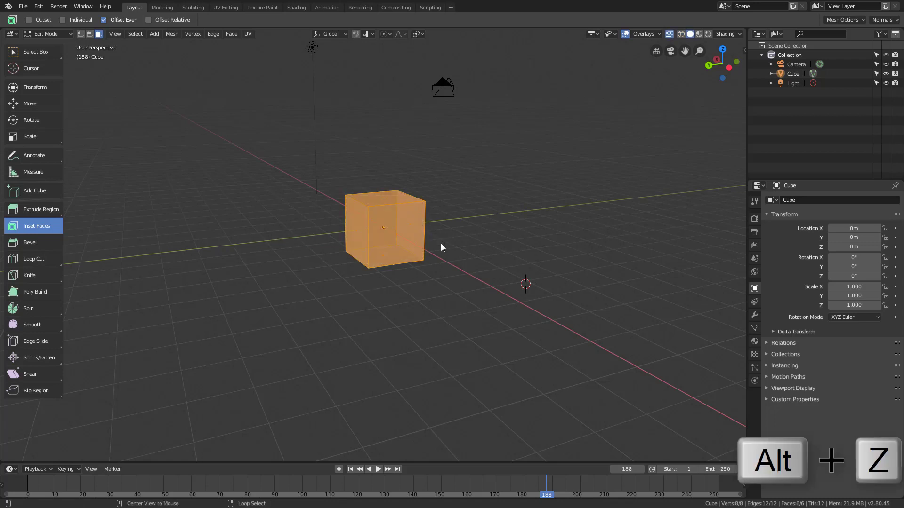
pyautogui.hotkey('alt', 'z')
pyautogui.hotkey('alt', 'z')
pyautogui.hotkey('alt', 'z')
pyautogui.hotkey('alt', 'z')
pyautogui.hotkey('alt', 'z')
pyautogui.hotkey('alt', 'z')
pyautogui.hotkey('alt', 'z')
pyautogui.hotkey('alt', 'z')
pyautogui.hotkey('alt', 'z')
pyautogui.hotkey('alt', 'z')
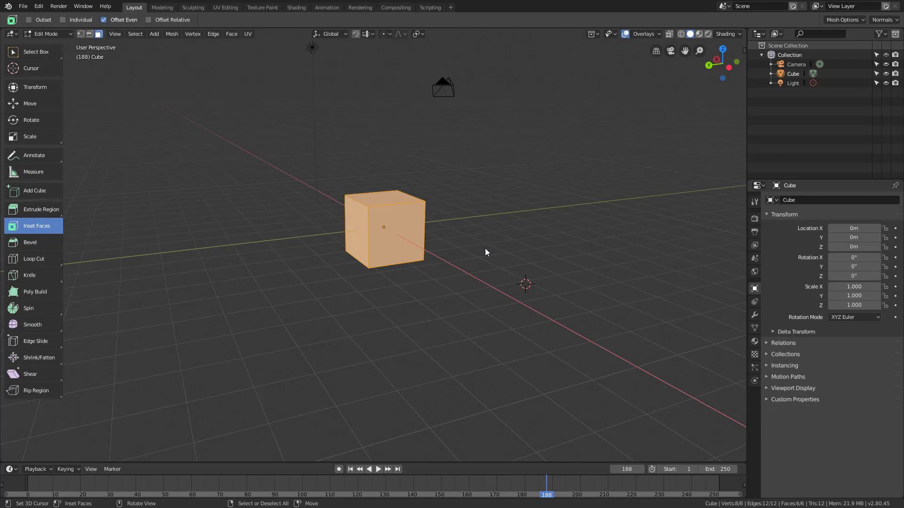
# - Switch from Edit Mode to Object Mode and dismiss the Ctrl+Tab mode pie
pyautogui.press('Tab')
pyautogui.press('Tab')
pyautogui.press('Tab')
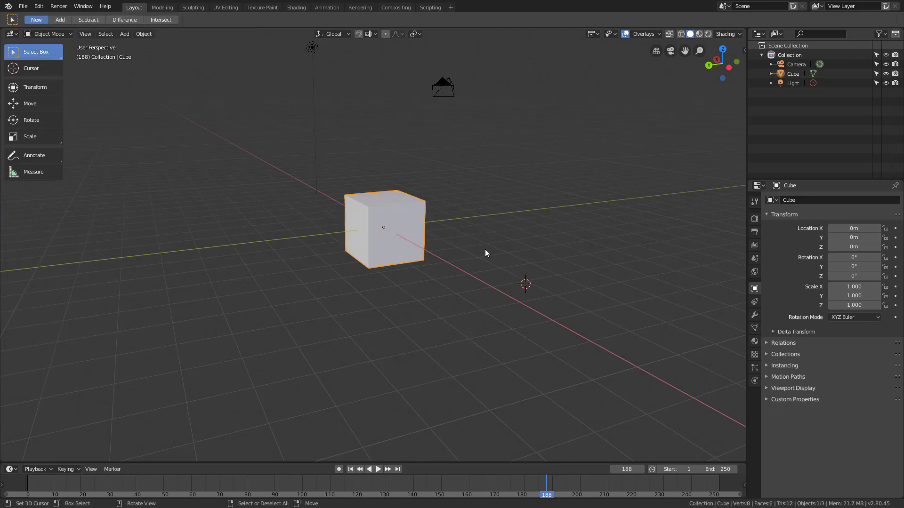
pyautogui.hotkey('ctrl', 'Tab')
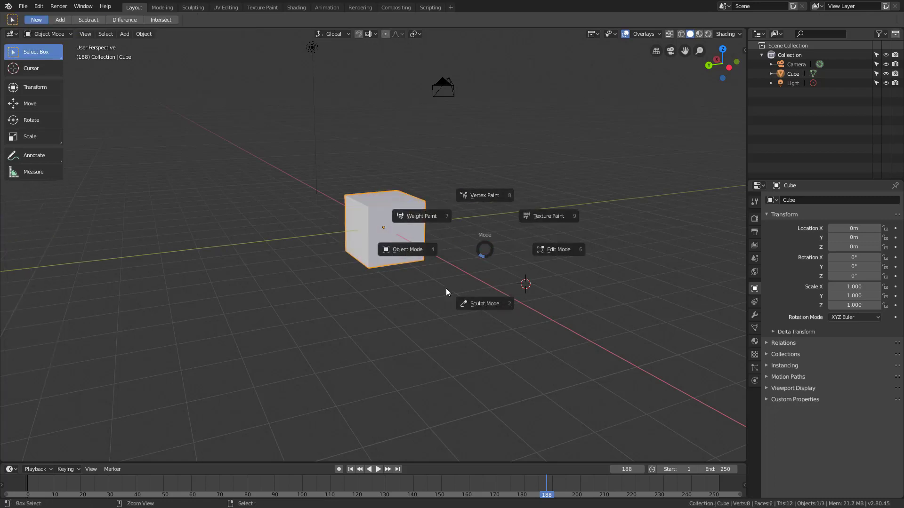
pyautogui.press('Escape')
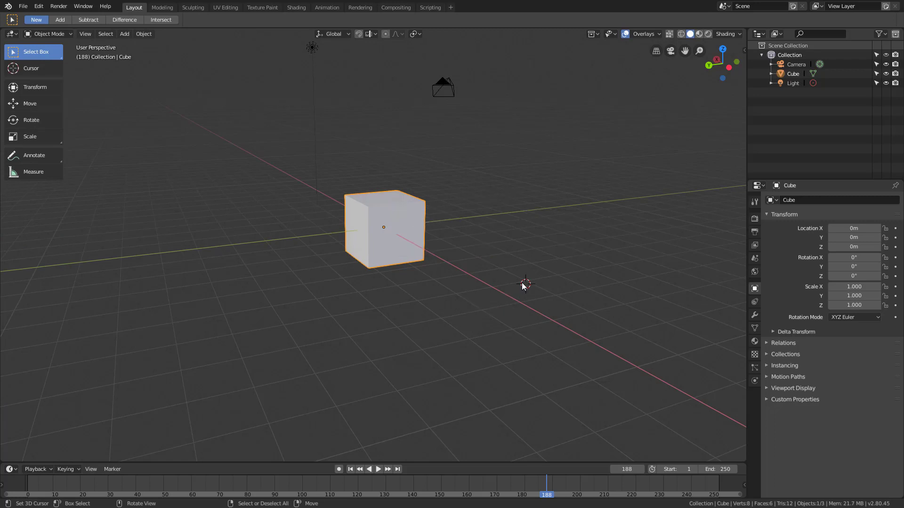
# - Change the viewport shading to Rendered, then to Wireframe
pyautogui.press('z')
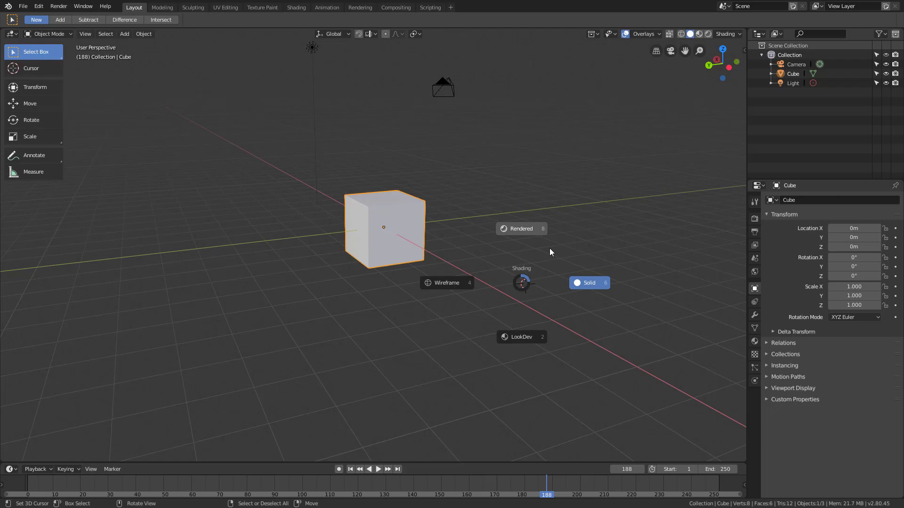
pyautogui.press('8')
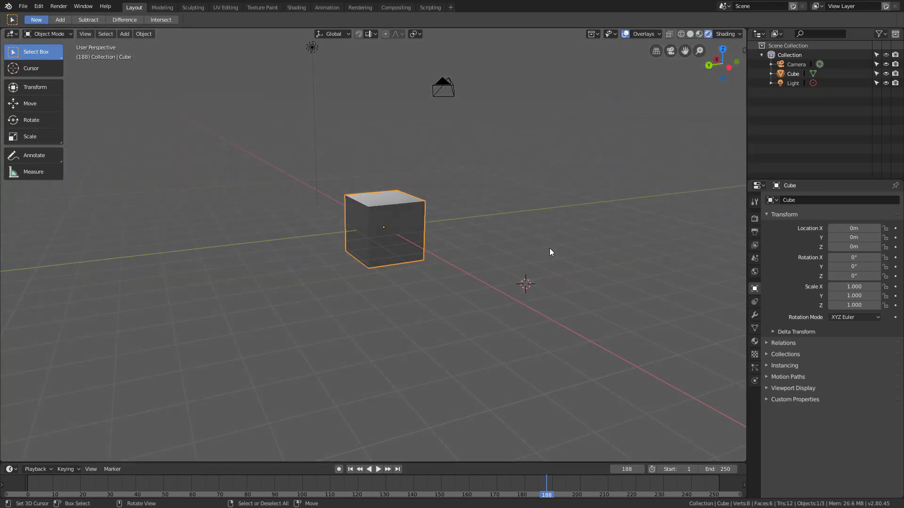
pyautogui.press('z')
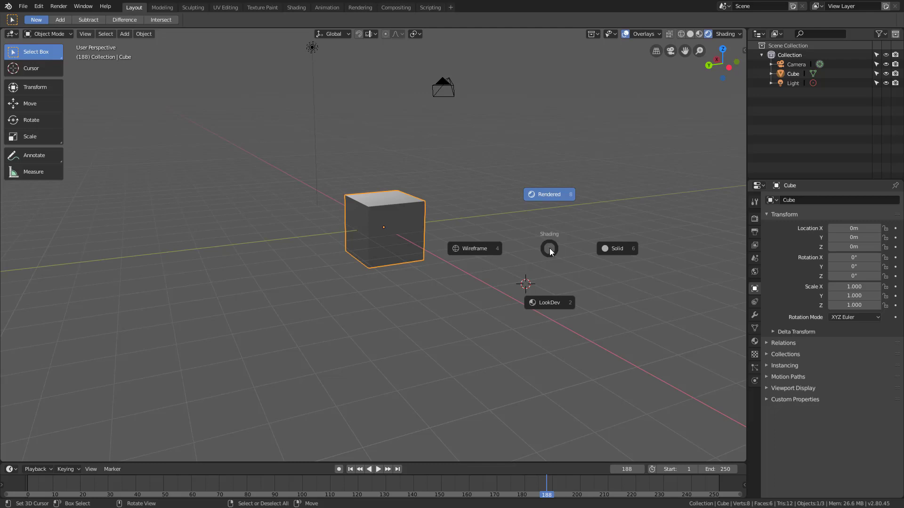
pyautogui.press('4')
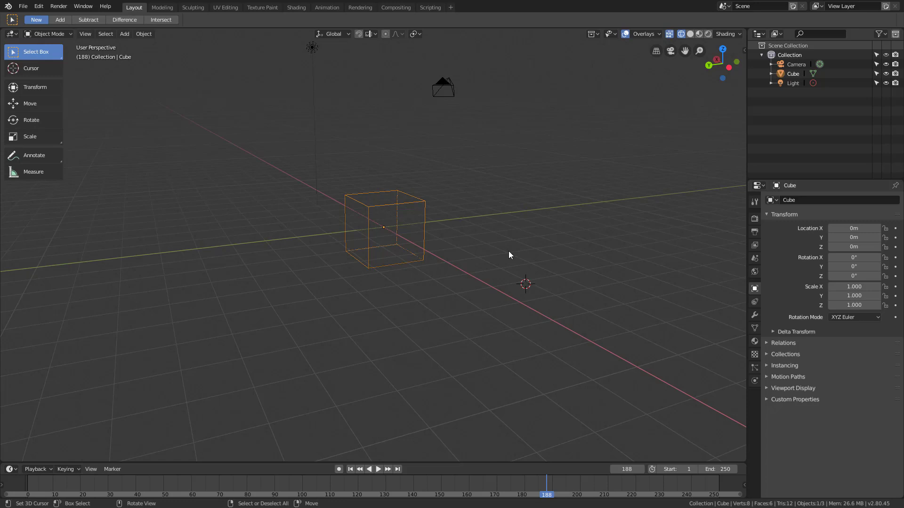
# - Show that Quick Favorites is empty in Object Mode and place the 3D cursor near the cube
pyautogui.press('q')
pyautogui.press('q')
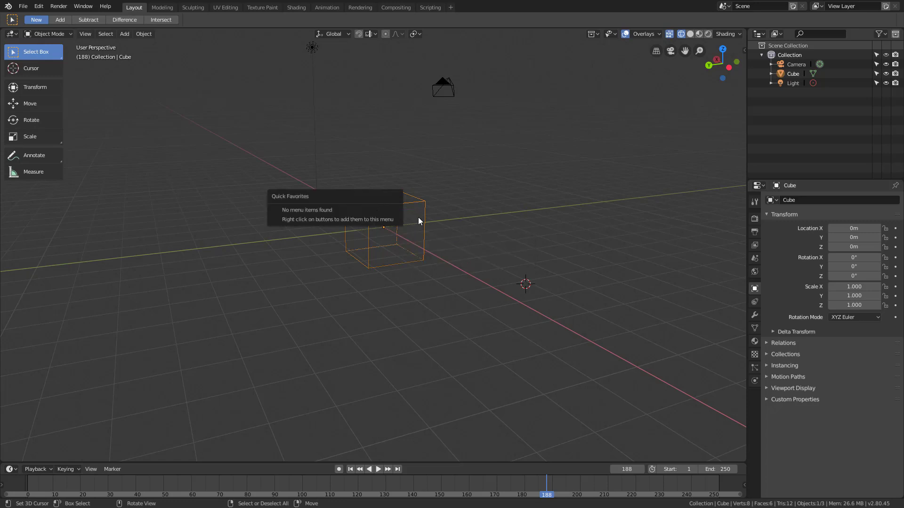
pyautogui.press('q')
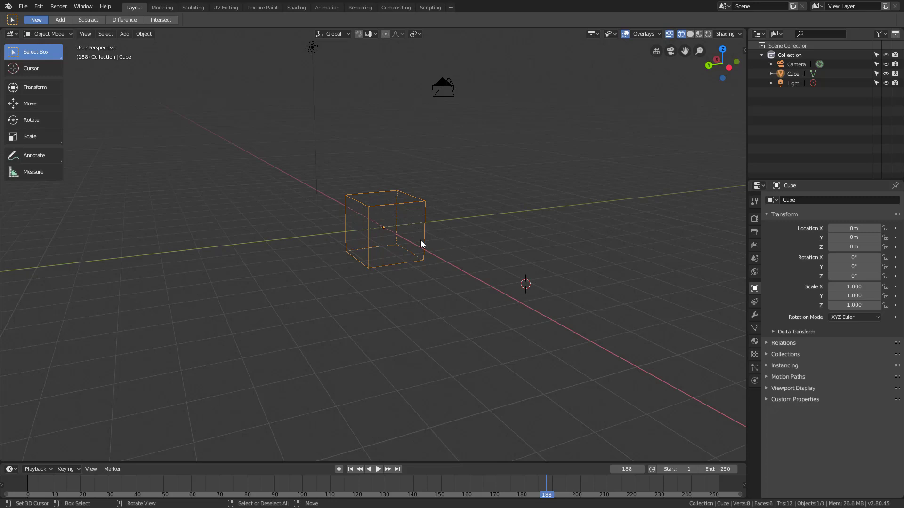
pyautogui.click(504, 223)
# - Enter Edit Mode and bring up Quick Favorites with Inset Faces, Knife and Edge Slide
pyautogui.press('Tab')
pyautogui.press('q')
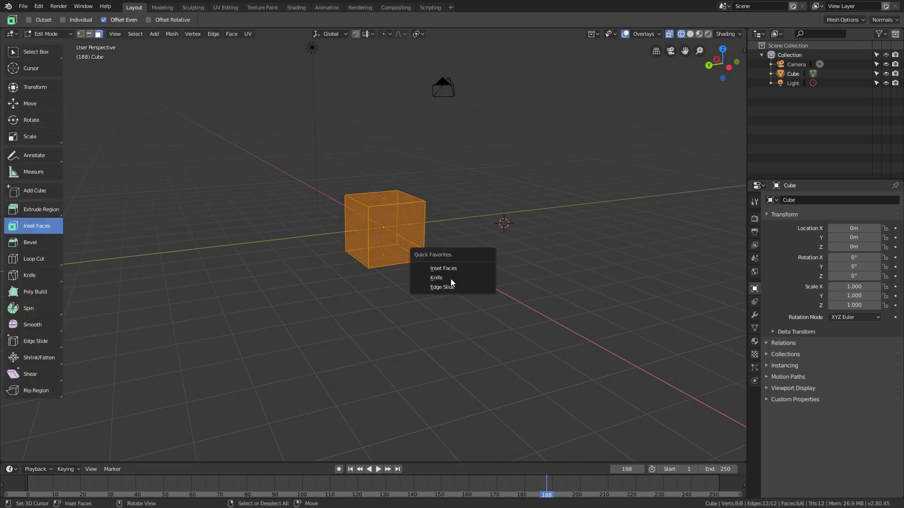
pyautogui.press('q')
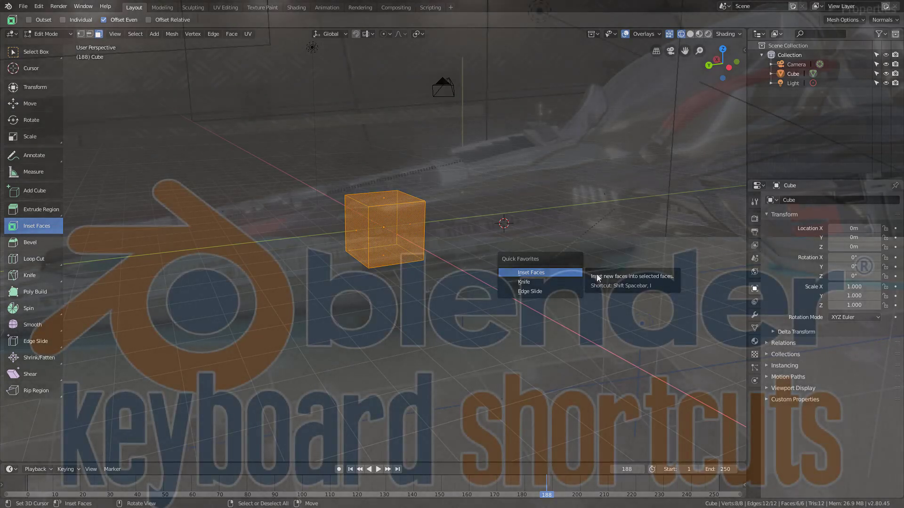
# - Snap to Left Orthographic using the gizmo's X axis, then to Back Orthographic with Ctrl+Numpad 1
pyautogui.click(727, 67)
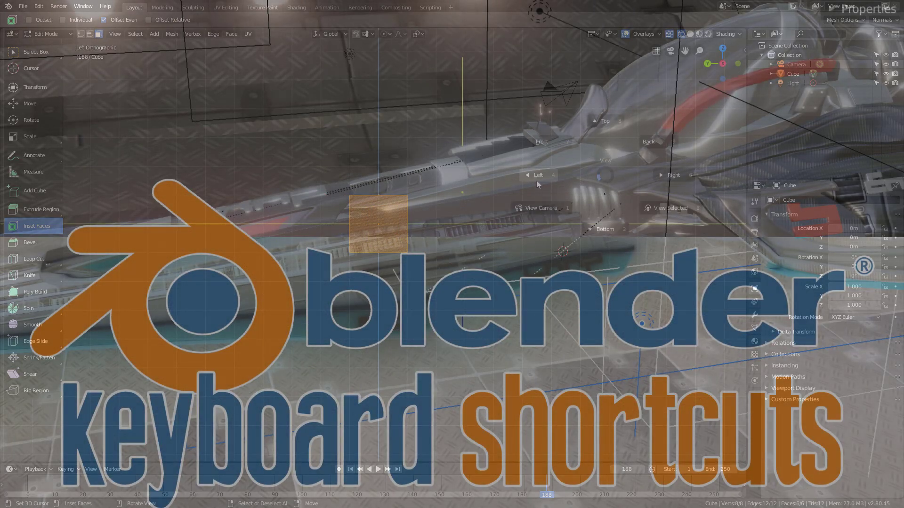
pyautogui.press('ctrl+KP_1')
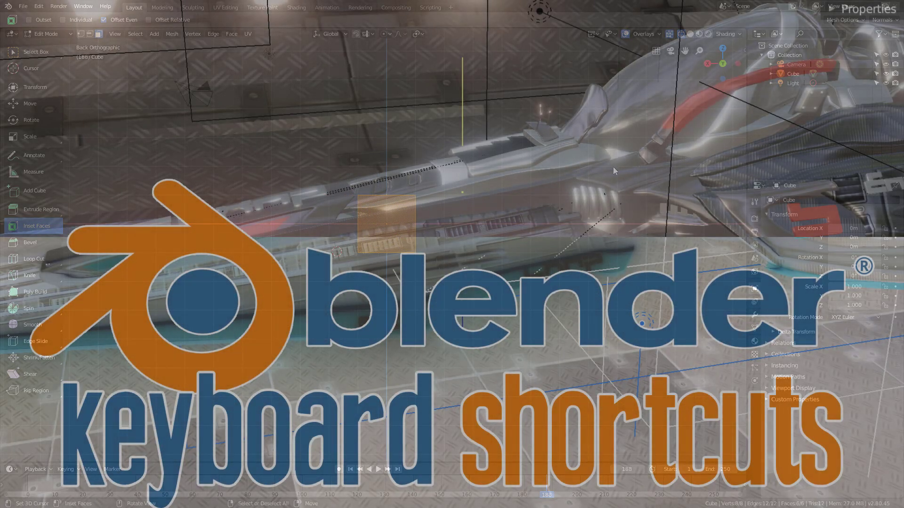